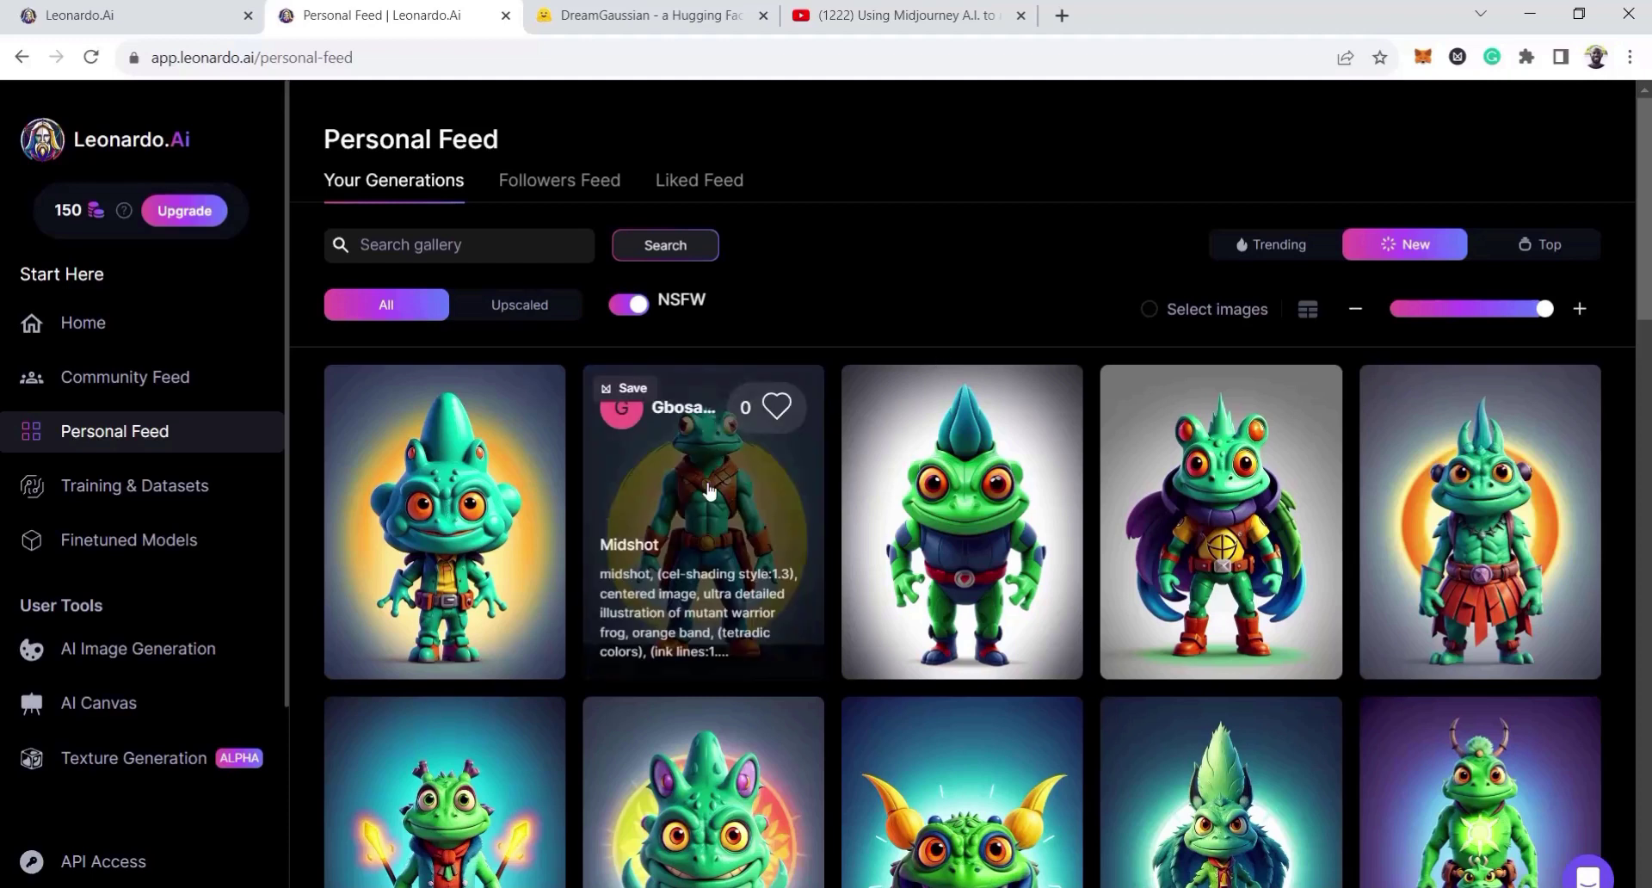
Open the frog-warrior image's details in the Leonardo.Ai Personal Feed
{"action": "left_click", "coordinate": [702, 517]}
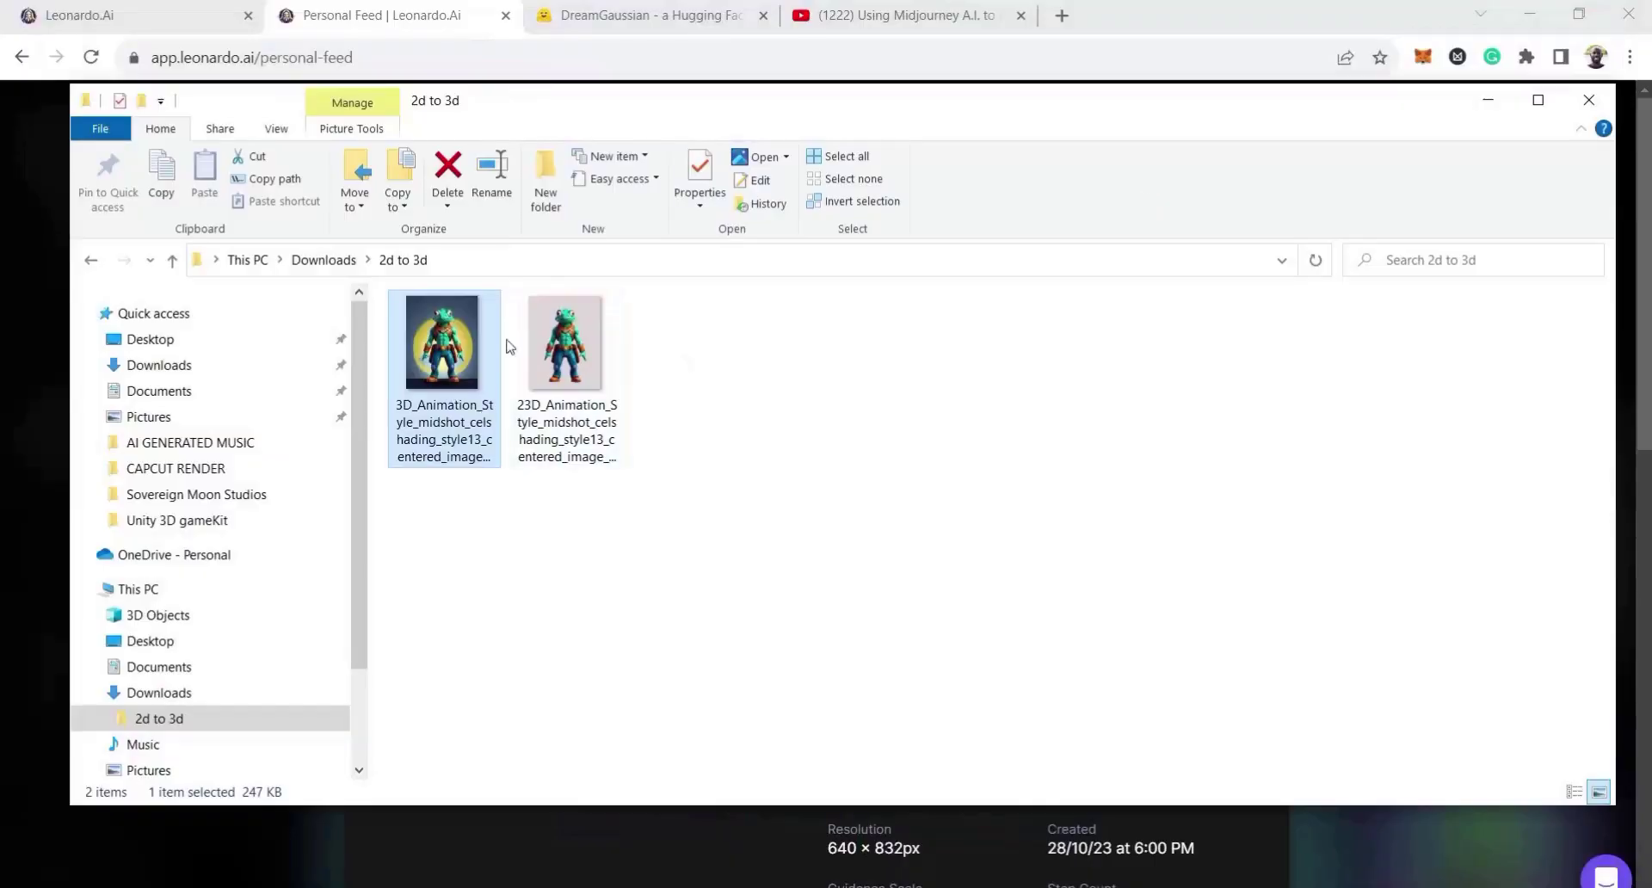
Preview the plain-background frog image full size, then go to the DreamGaussian page
{"action": "left_click", "coordinate": [572, 344]}
{"action": "double_click", "coordinate": [580, 343]}
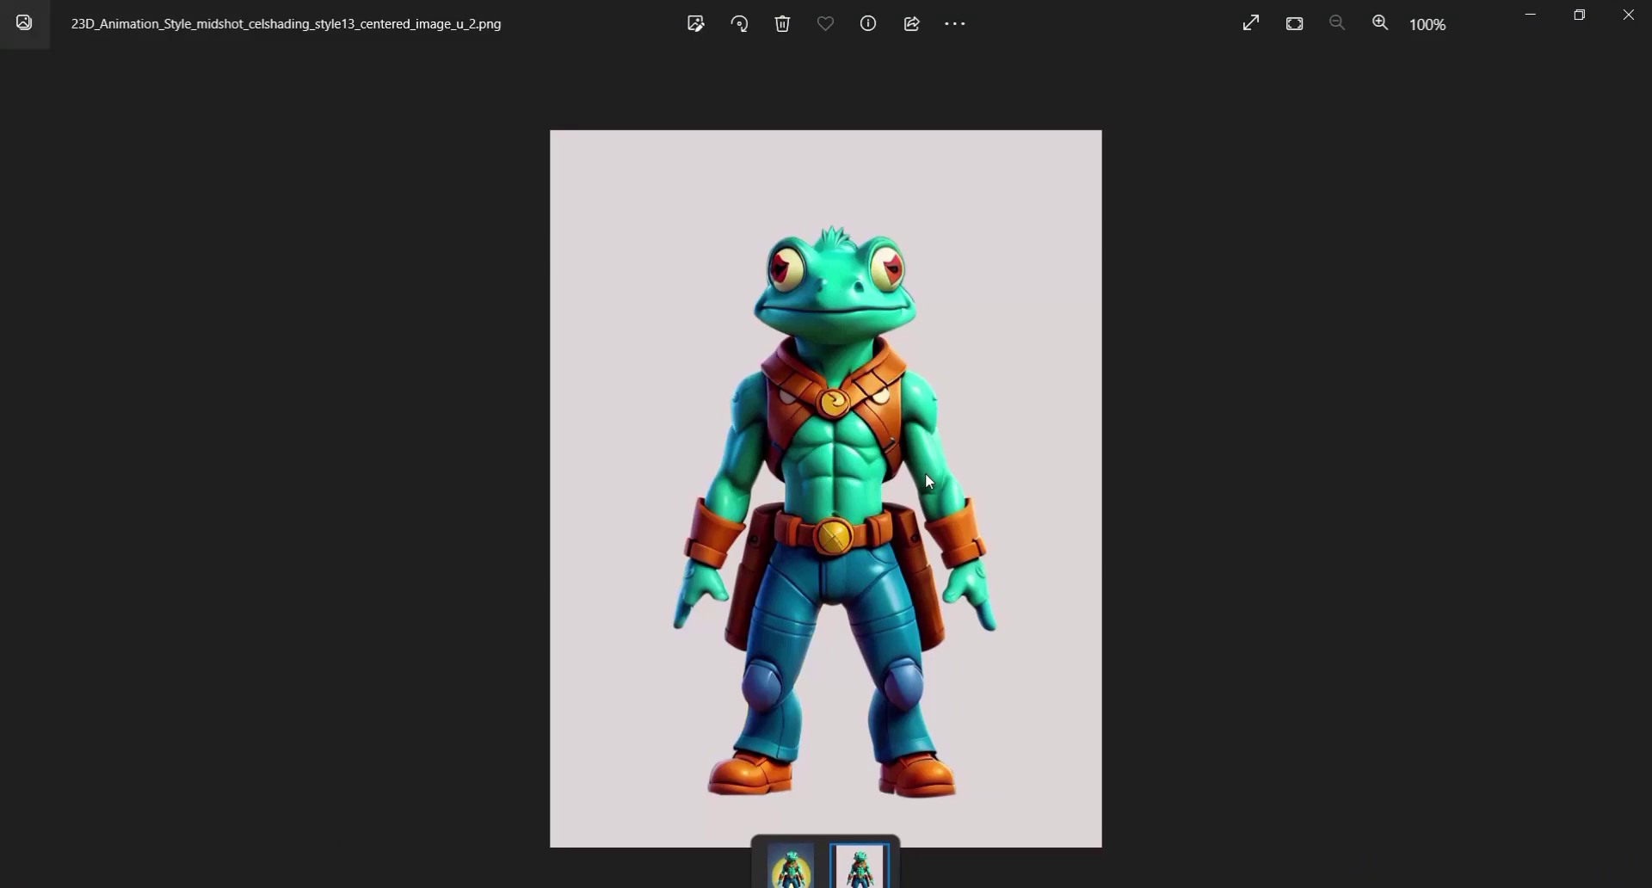
{"action": "left_click", "coordinate": [1626, 17]}
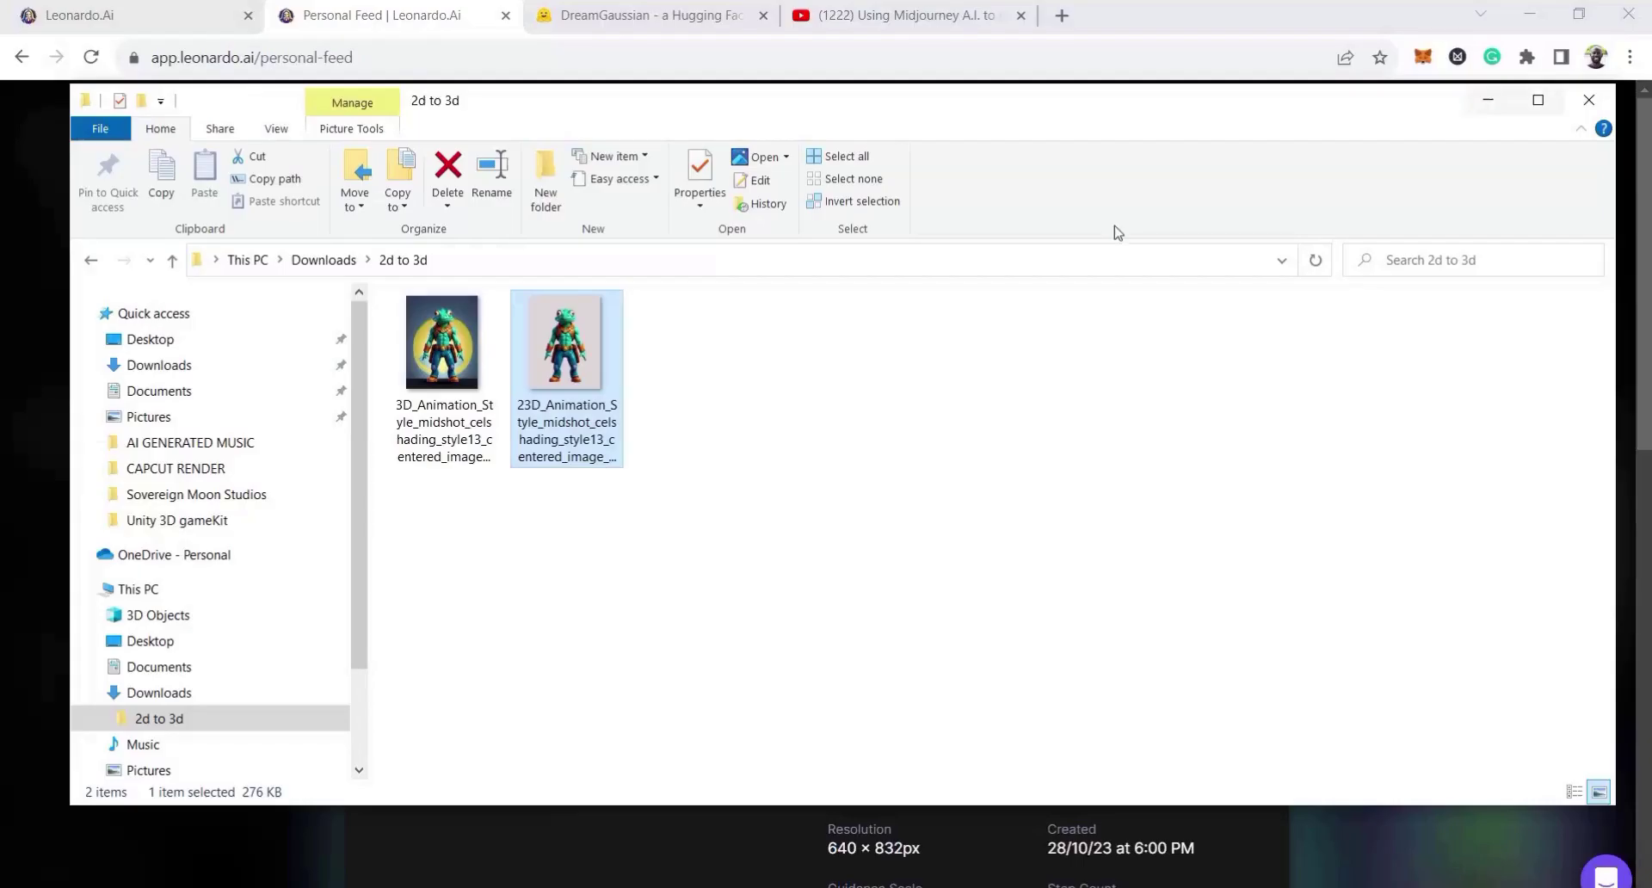
{"action": "left_click", "coordinate": [528, 20]}
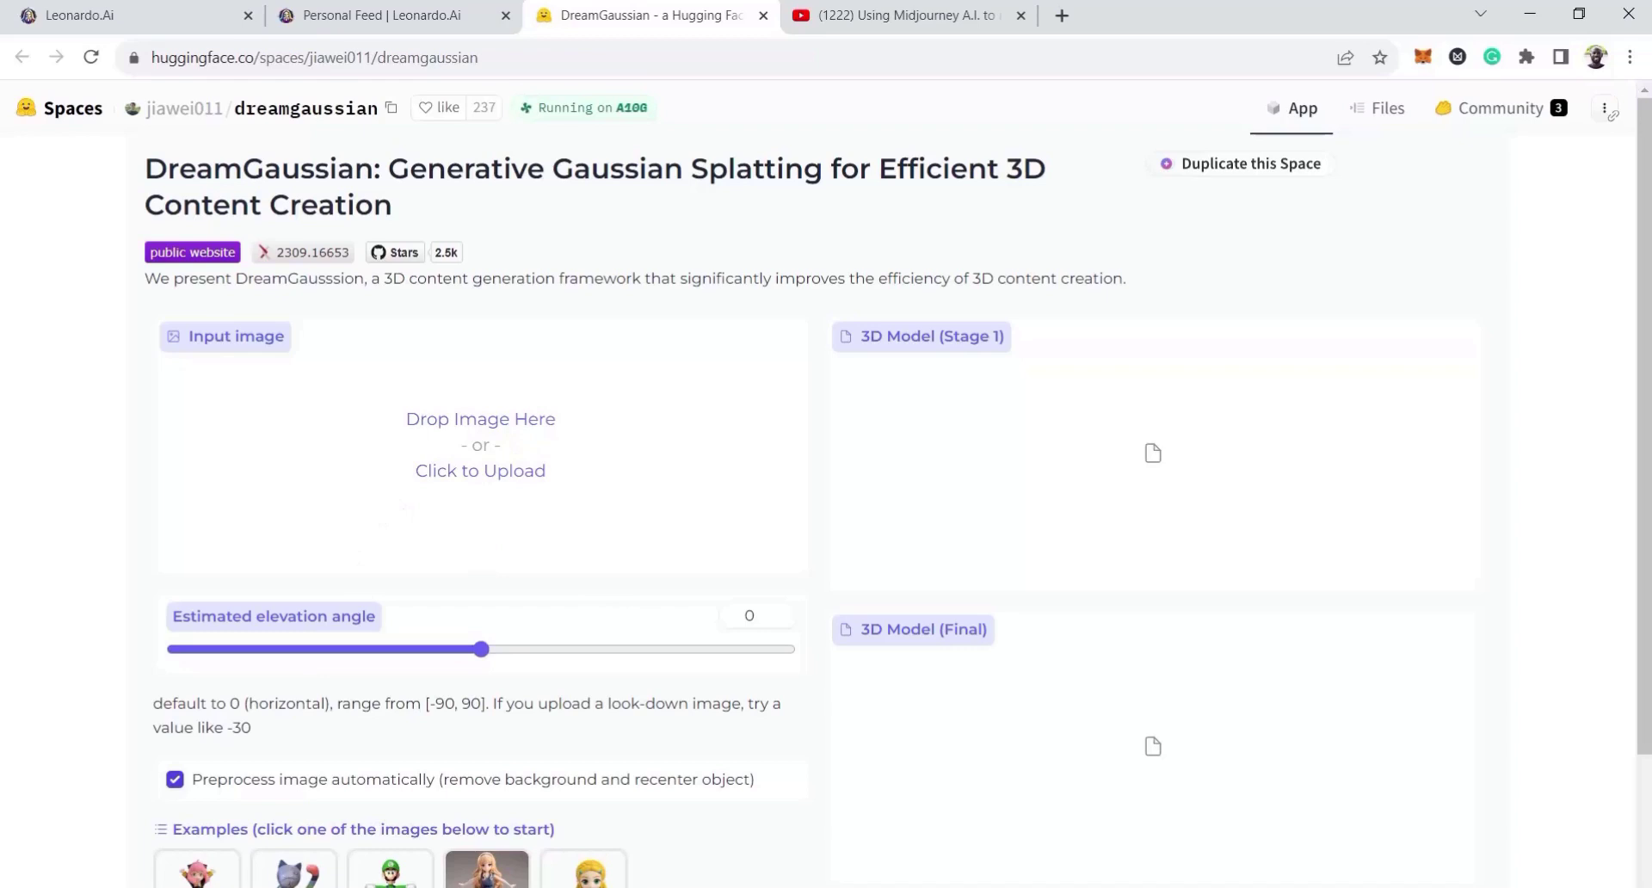
Drop the plain-background frog image from File Explorer into DreamGaussian's Input image area
{"action": "key", "text": "alt+Tab"}
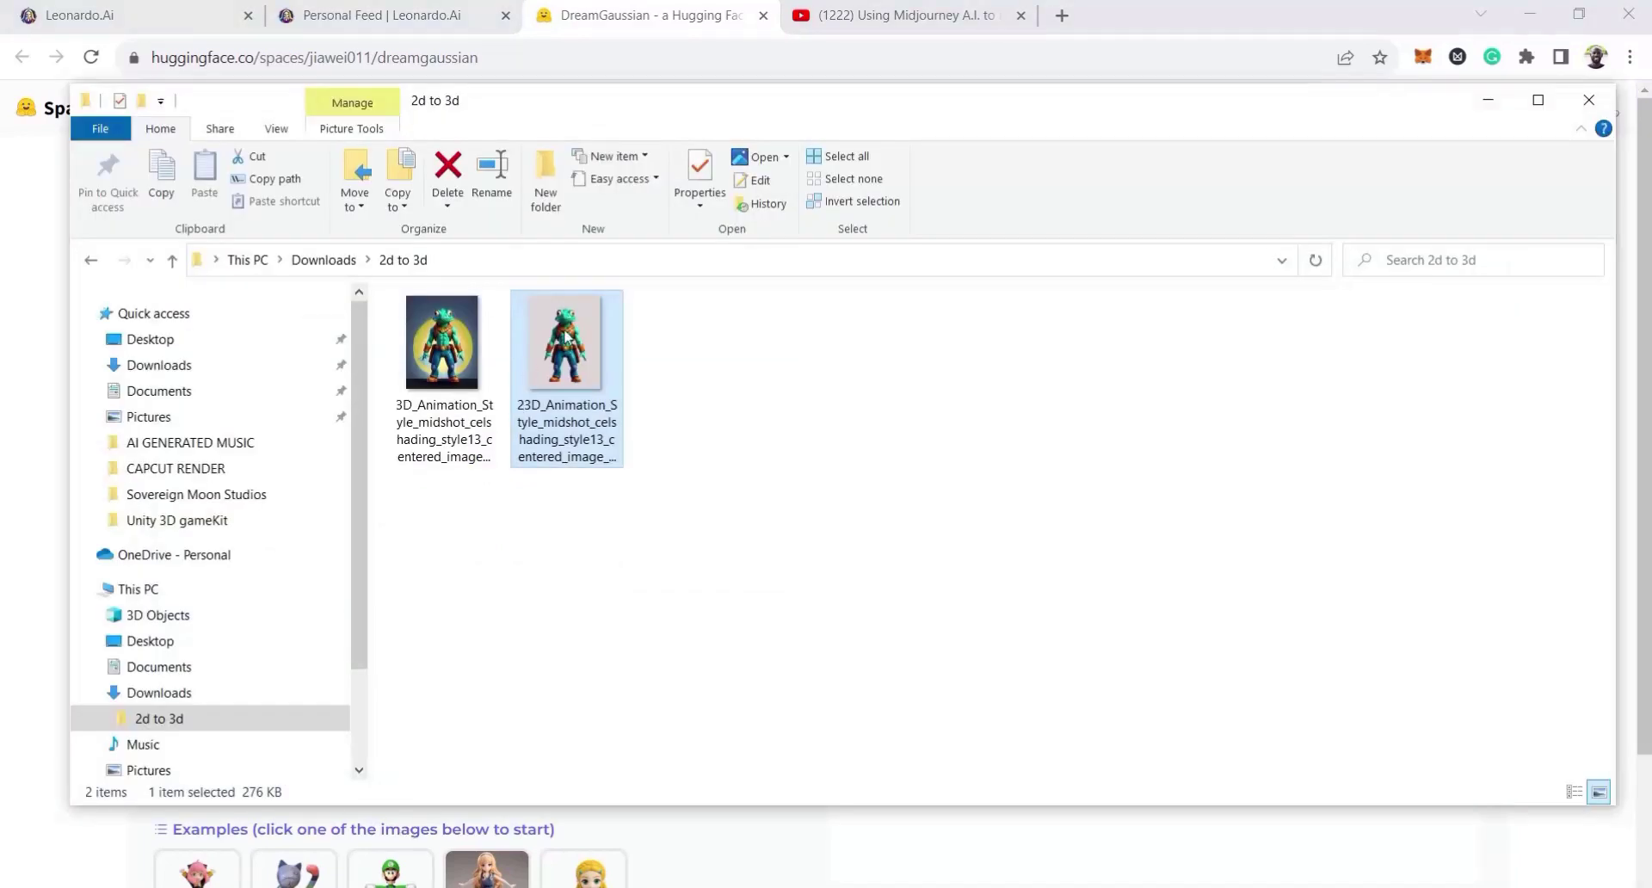
{"action": "left_click_drag", "start_coordinate": [566, 340], "coordinate": [479, 471]}
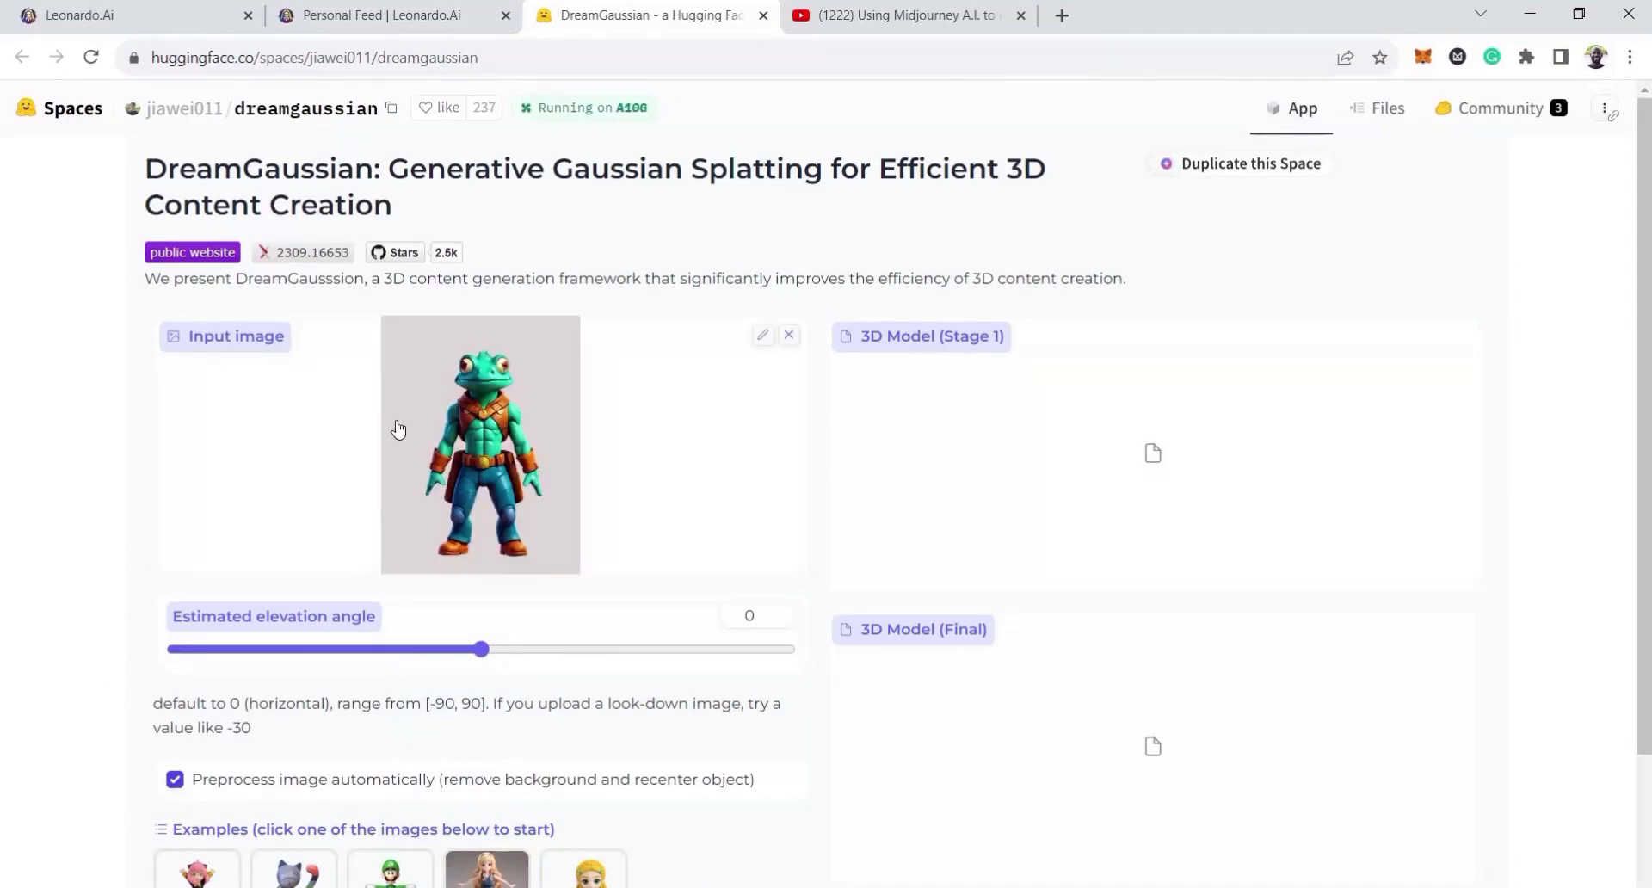
{"action": "scroll", "coordinate": [661, 527], "scroll_direction": "down", "scroll_amount": 2}
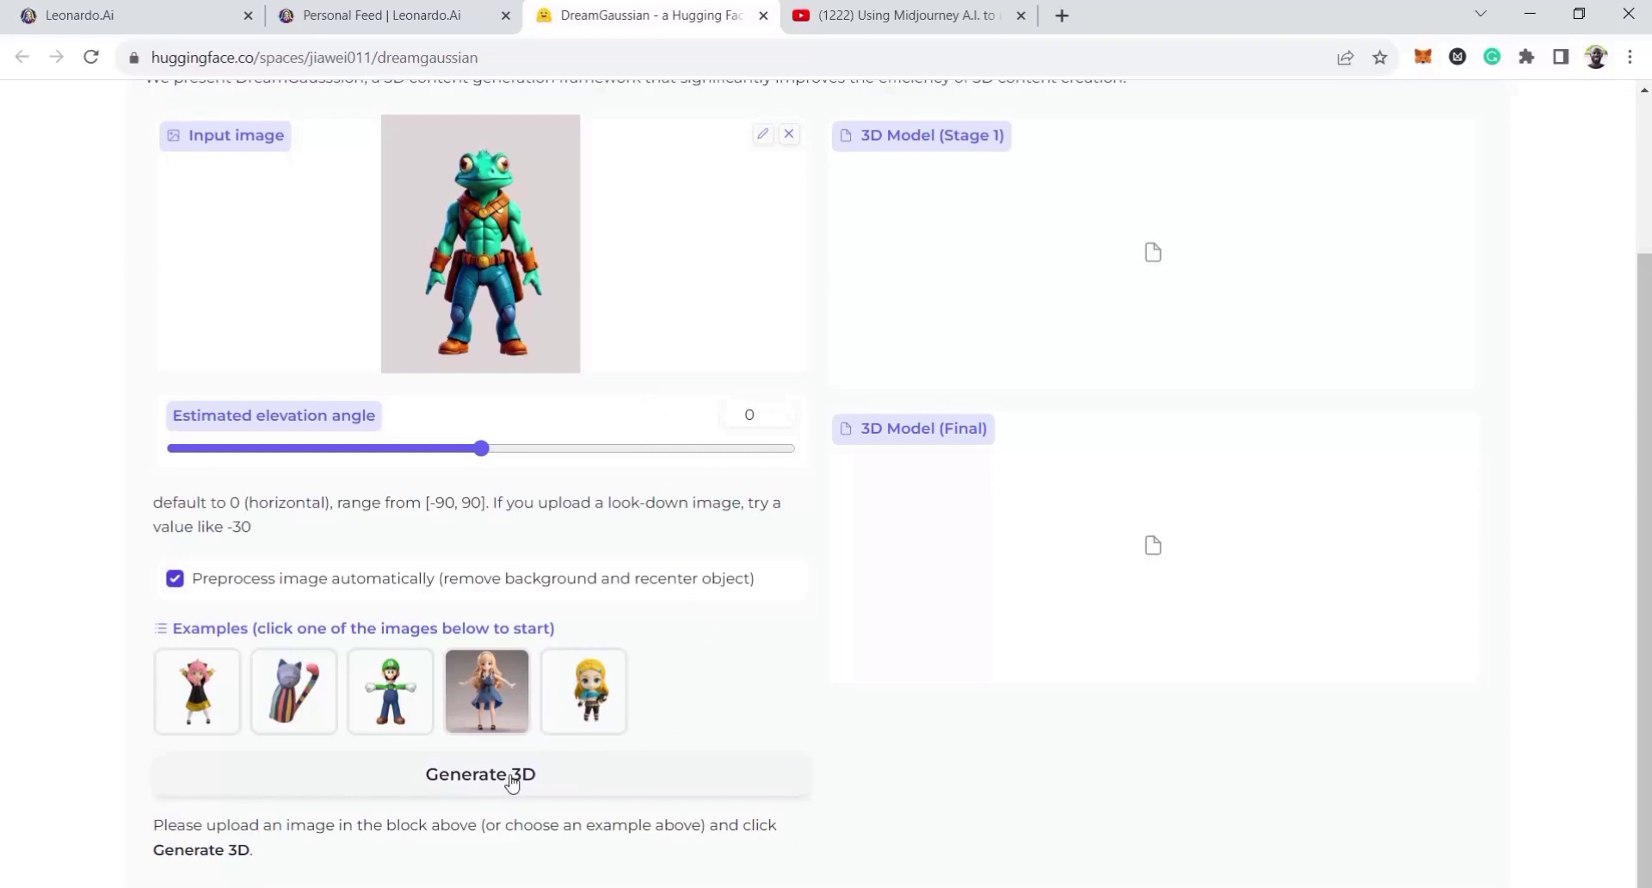
{"action": "scroll", "coordinate": [616, 520], "scroll_direction": "up", "scroll_amount": 1}
{"action": "scroll", "coordinate": [619, 585], "scroll_direction": "down", "scroll_amount": 1}
Wait until DreamGaussian shows both the Stage 1 and Final frog-warrior 3D models
{"action": "scroll", "coordinate": [742, 611], "scroll_direction": "up", "scroll_amount": 2}
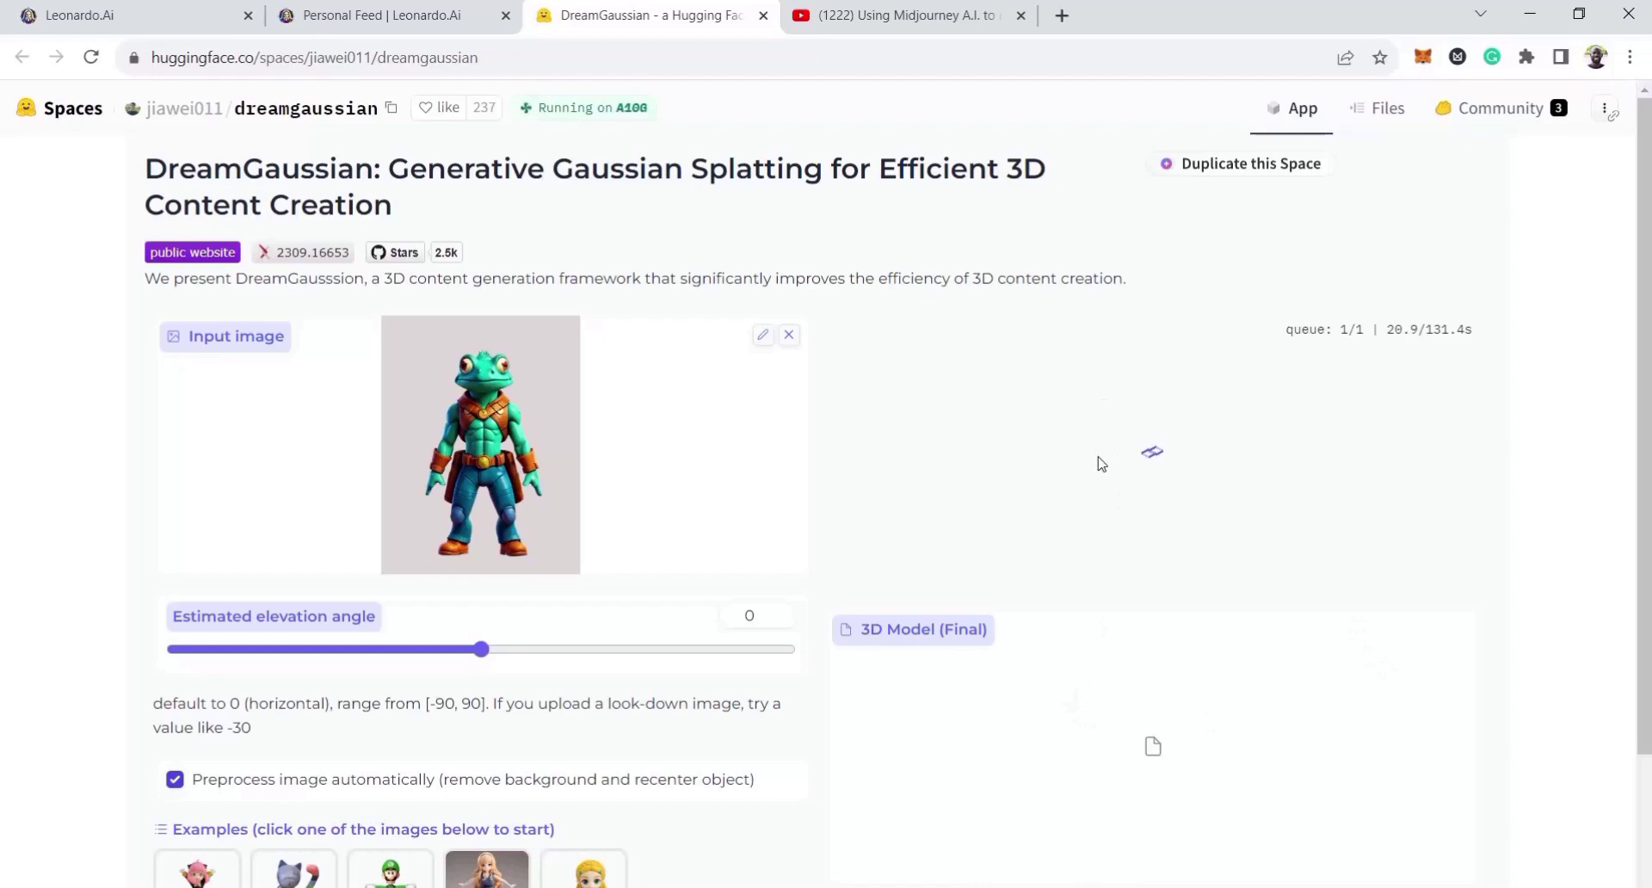
{"action": "scroll", "coordinate": [1089, 455], "scroll_direction": "down", "scroll_amount": 1}
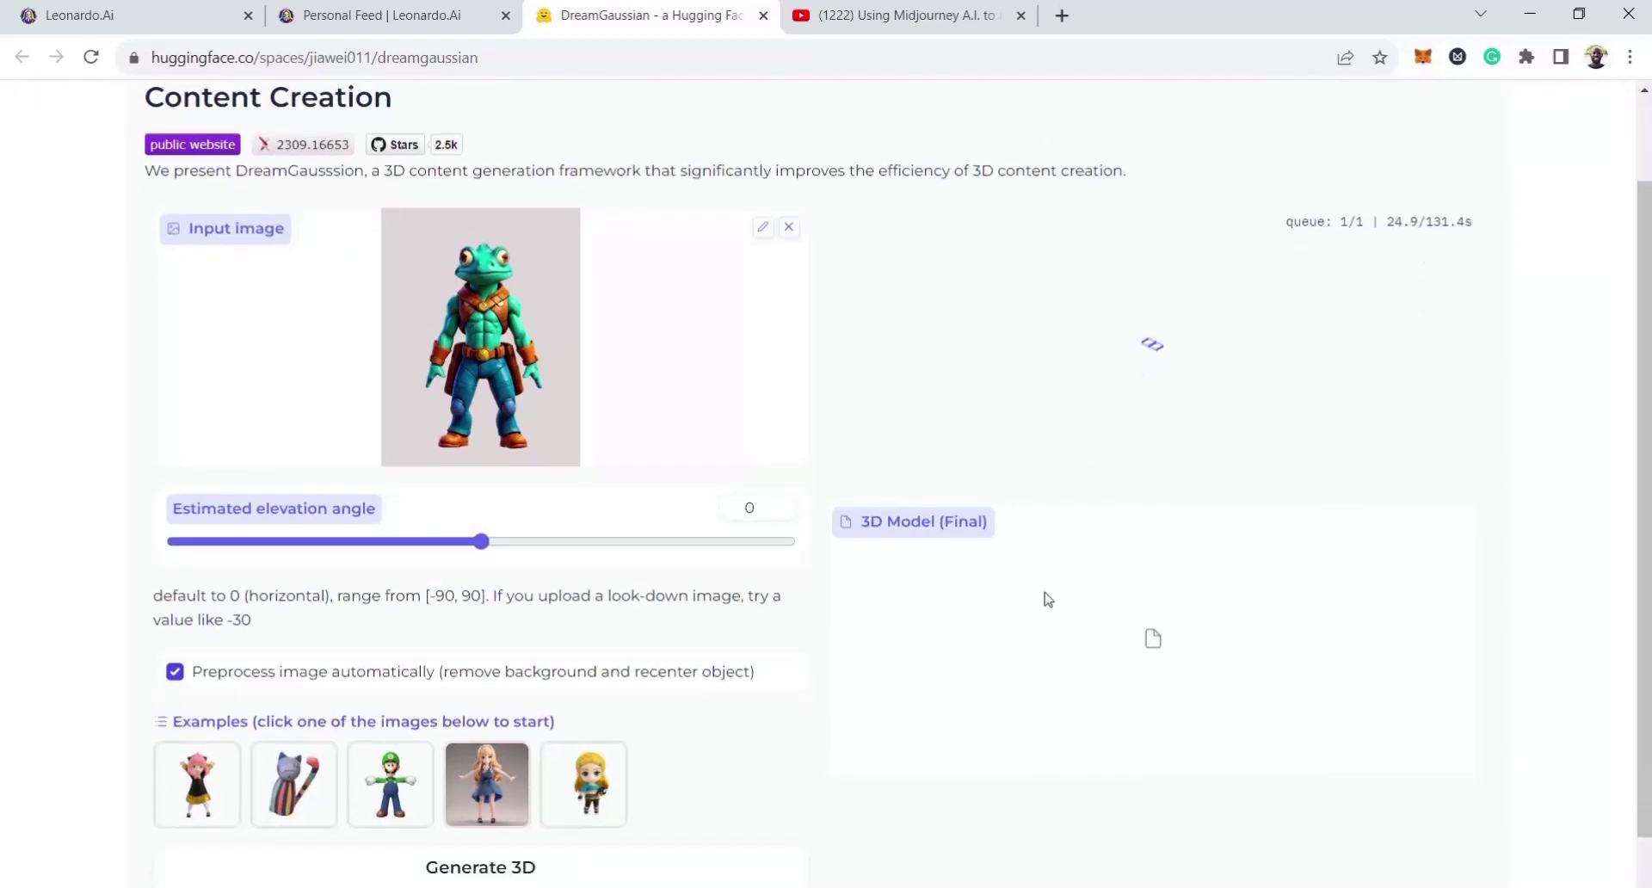
{"action": "scroll", "coordinate": [1047, 598], "scroll_direction": "up", "scroll_amount": 1}
{"action": "scroll", "coordinate": [1045, 597], "scroll_direction": "down", "scroll_amount": 1}
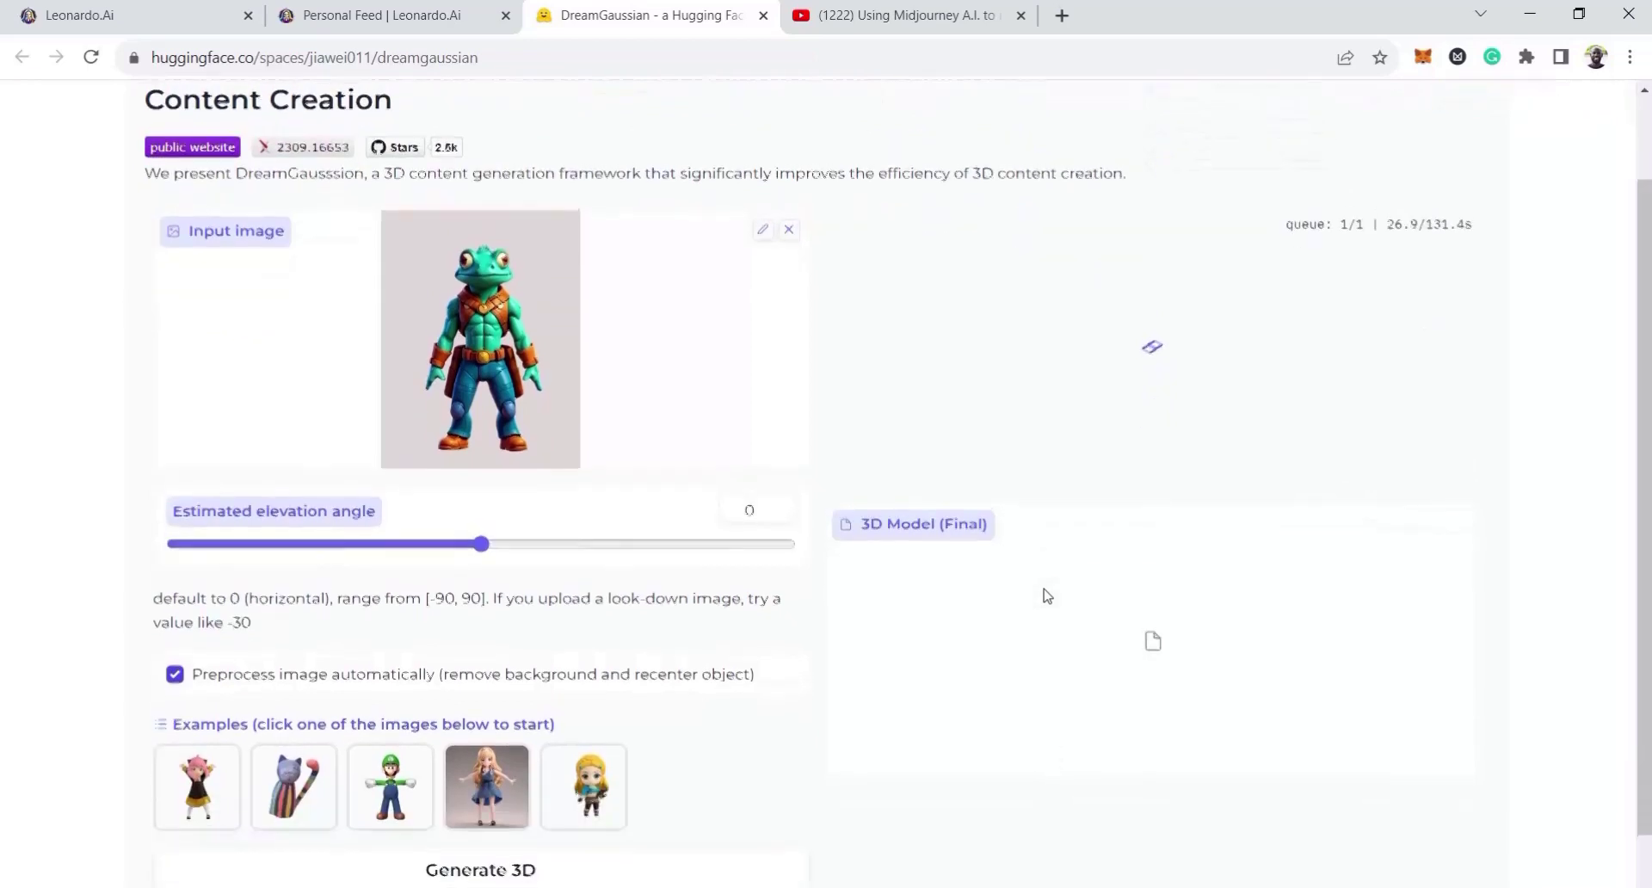
{"action": "scroll", "coordinate": [1046, 595], "scroll_direction": "up", "scroll_amount": 1}
{"action": "scroll", "coordinate": [1045, 596], "scroll_direction": "down", "scroll_amount": 1}
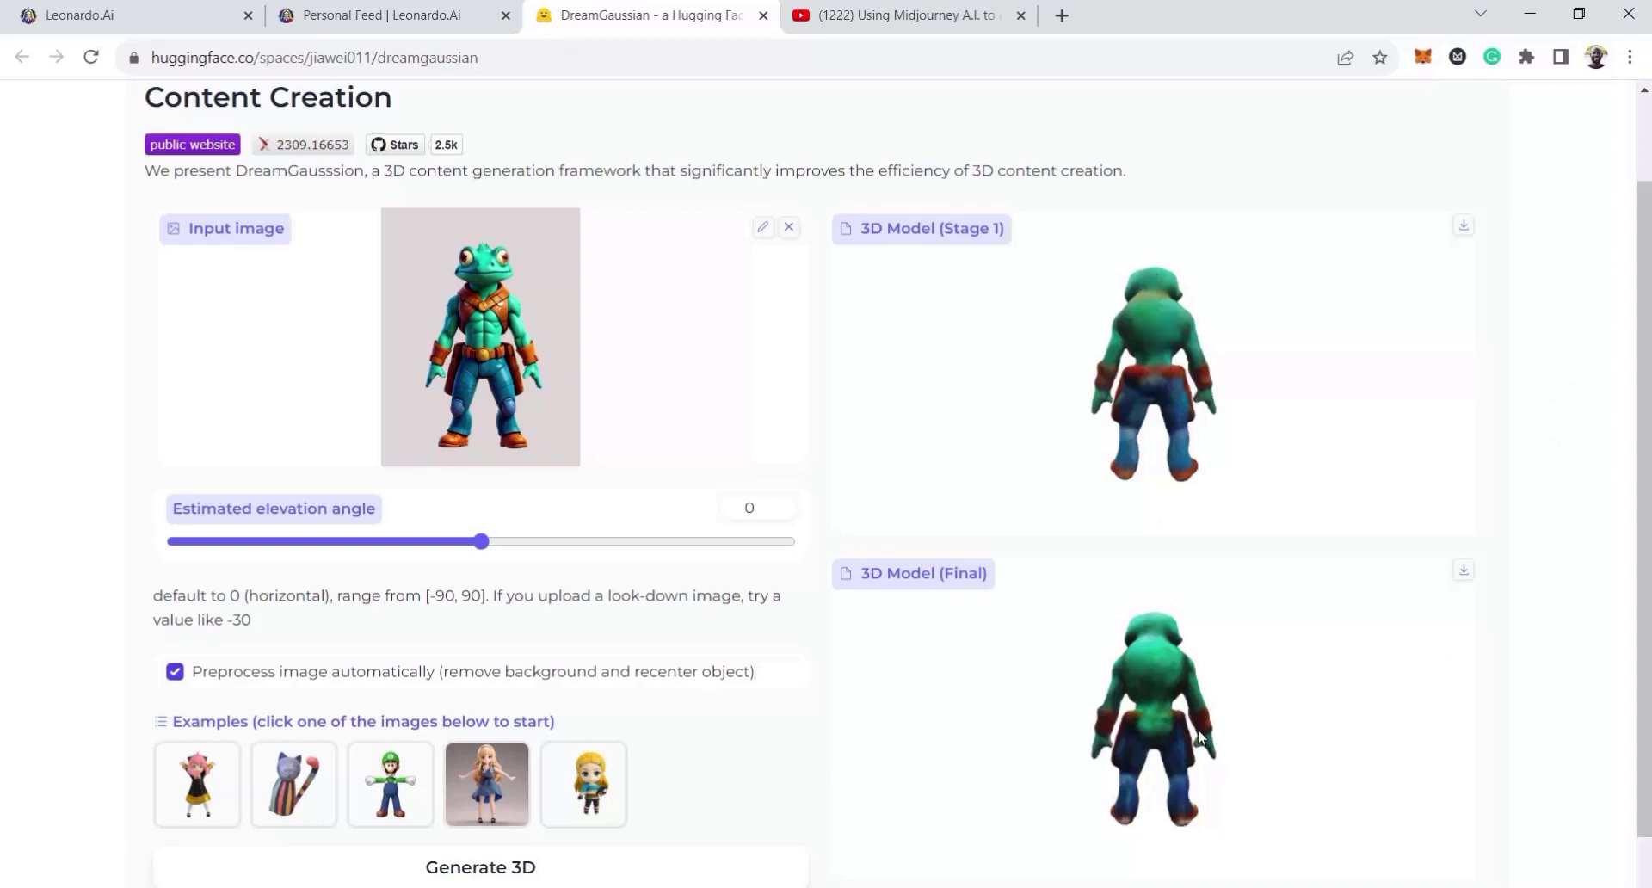
Rotate and zoom both frog models to inspect them, then download the Final model as GLB
{"action": "left_click_drag", "start_coordinate": [1190, 389], "coordinate": [876, 396]}
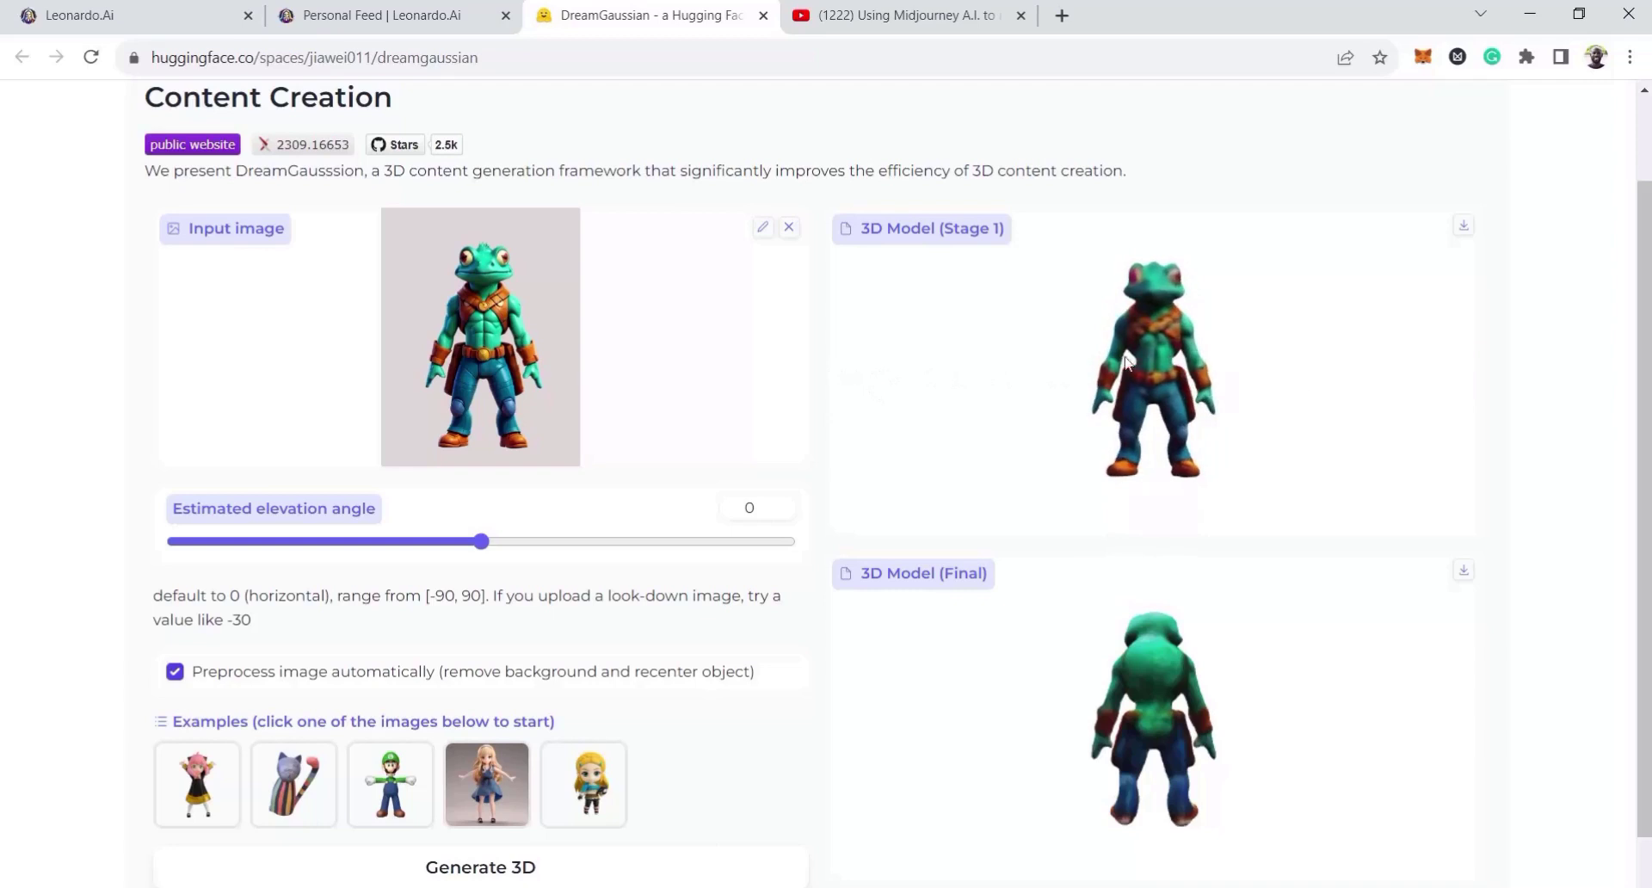
{"action": "left_click_drag", "start_coordinate": [1228, 725], "coordinate": [1148, 727]}
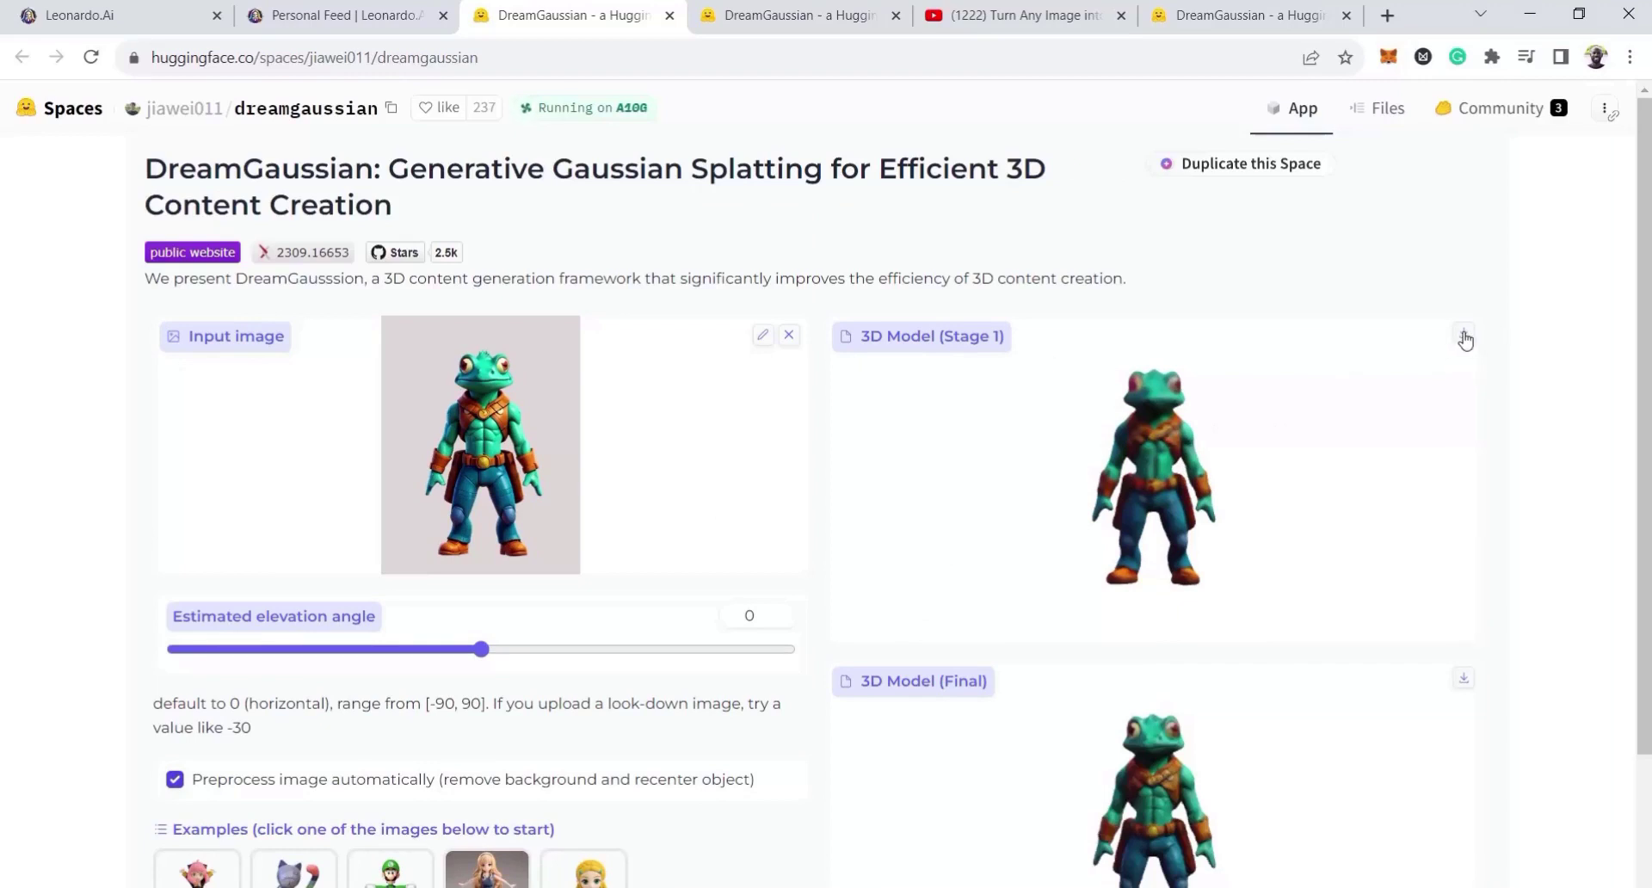
{"action": "scroll", "coordinate": [1465, 335], "scroll_direction": "down", "scroll_amount": 2}
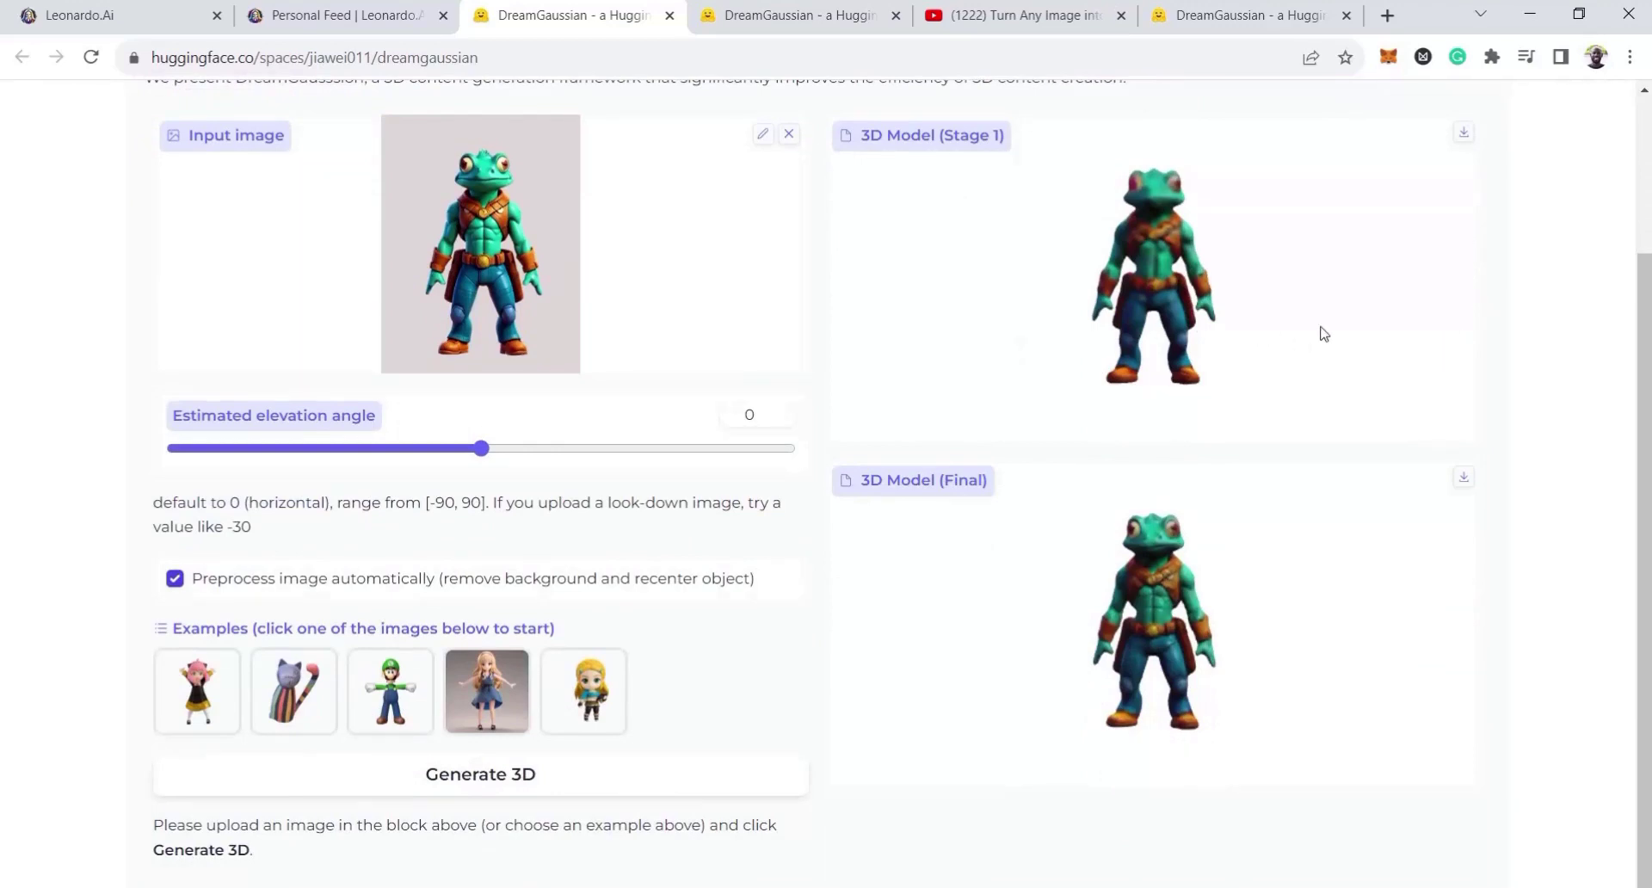
{"action": "scroll", "coordinate": [1471, 297], "scroll_direction": "up", "scroll_amount": 2}
{"action": "scroll", "coordinate": [1364, 343], "scroll_direction": "down", "scroll_amount": 3}
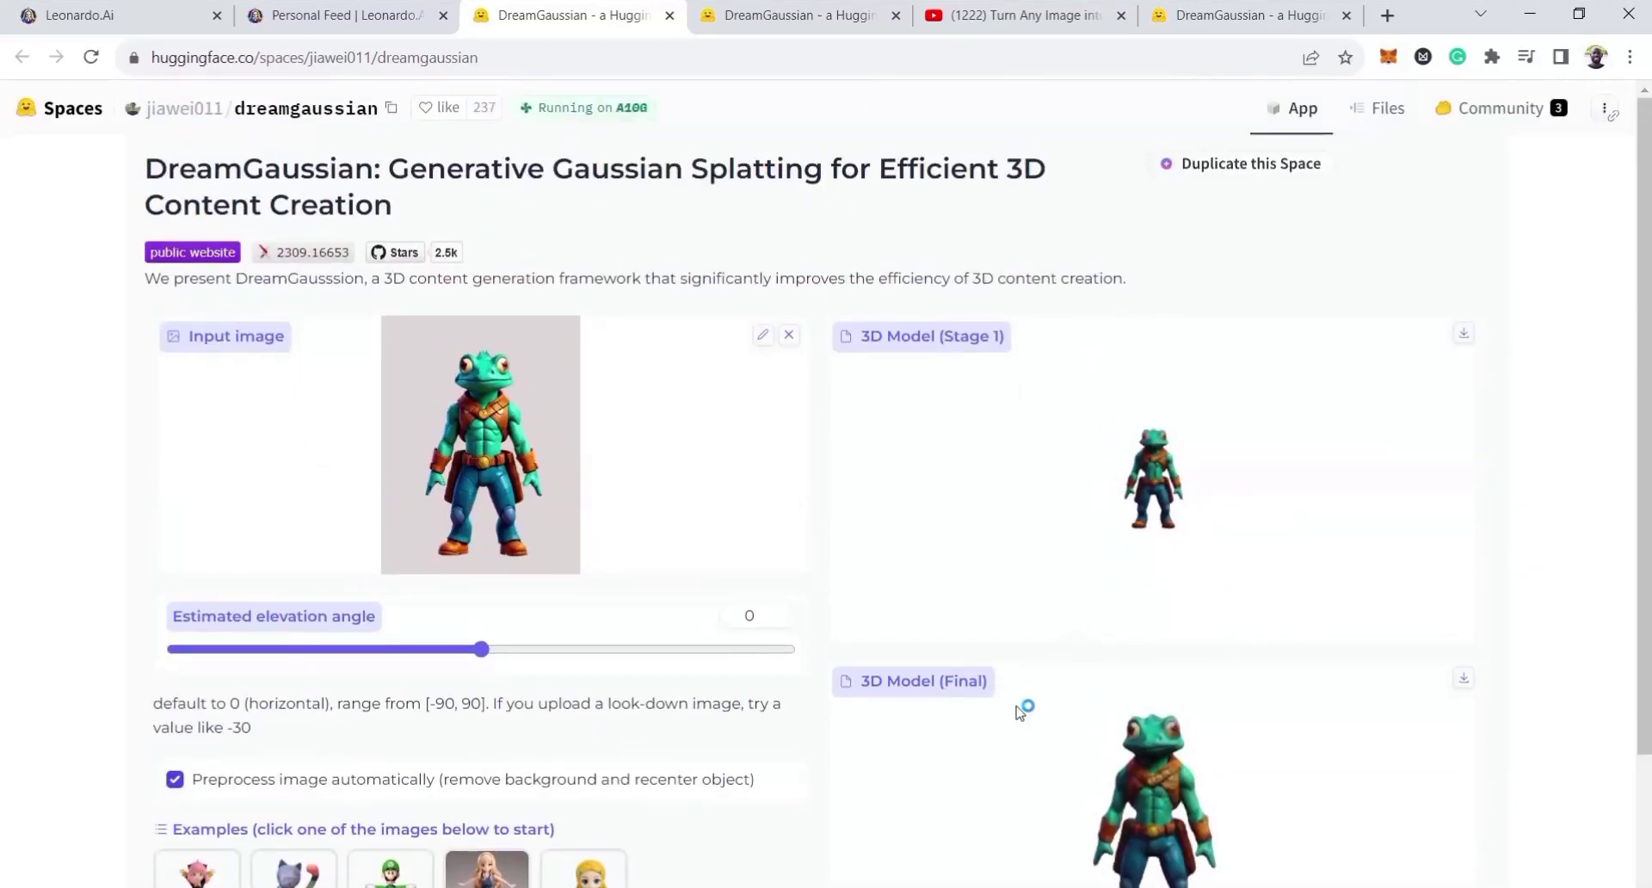
{"action": "scroll", "coordinate": [1370, 686], "scroll_direction": "down", "scroll_amount": 2}
{"action": "scroll", "coordinate": [1354, 714], "scroll_direction": "up", "scroll_amount": 3}
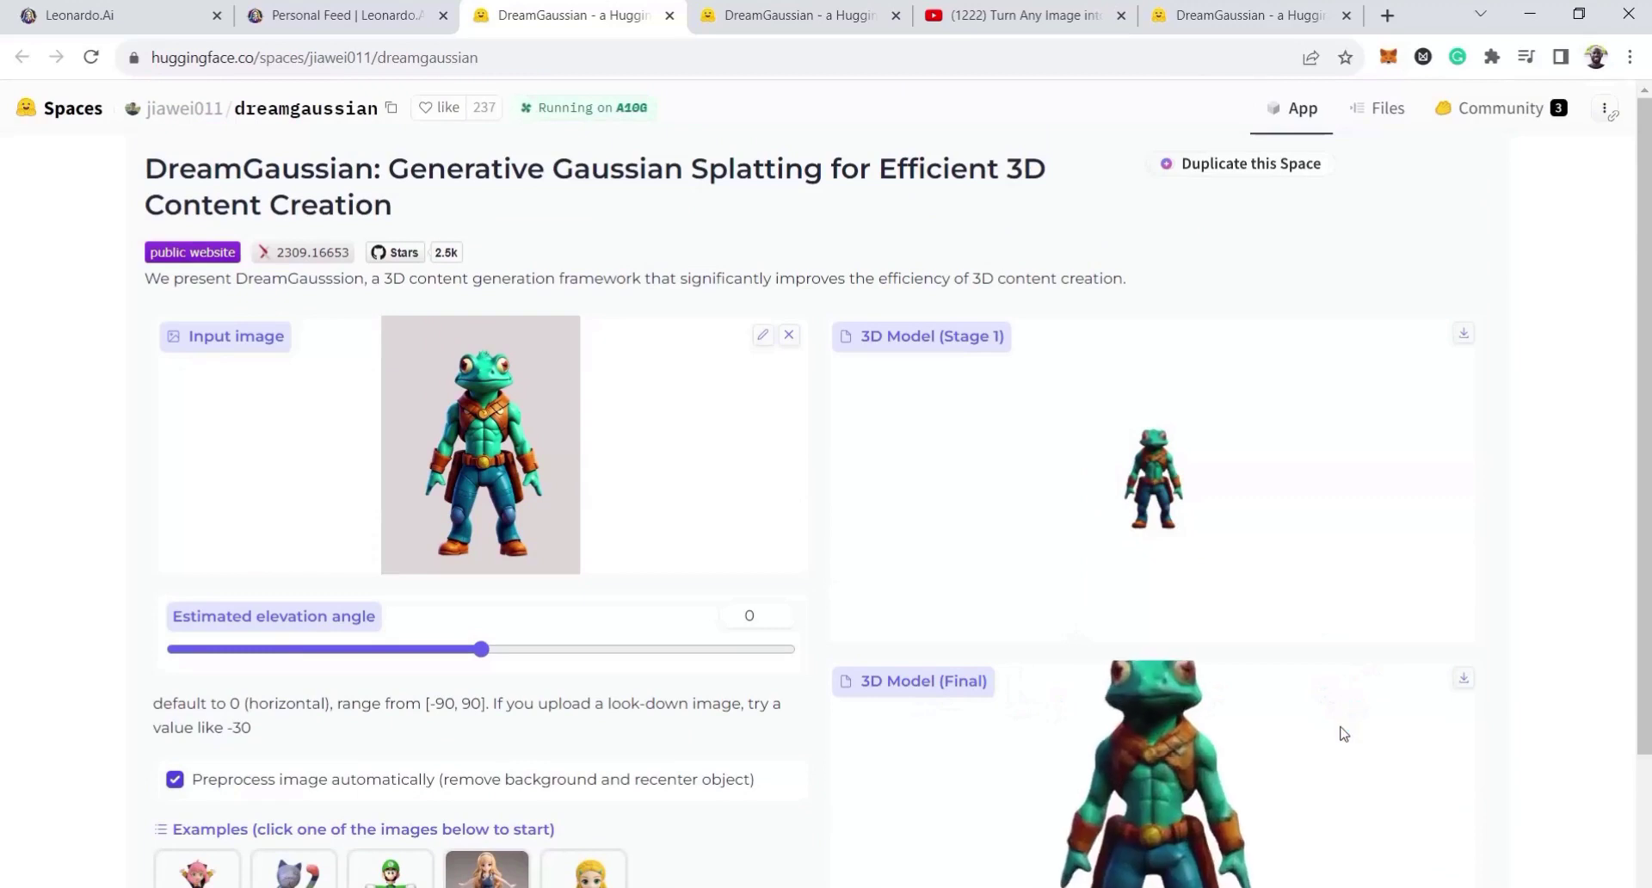
{"action": "left_click", "coordinate": [1465, 684]}
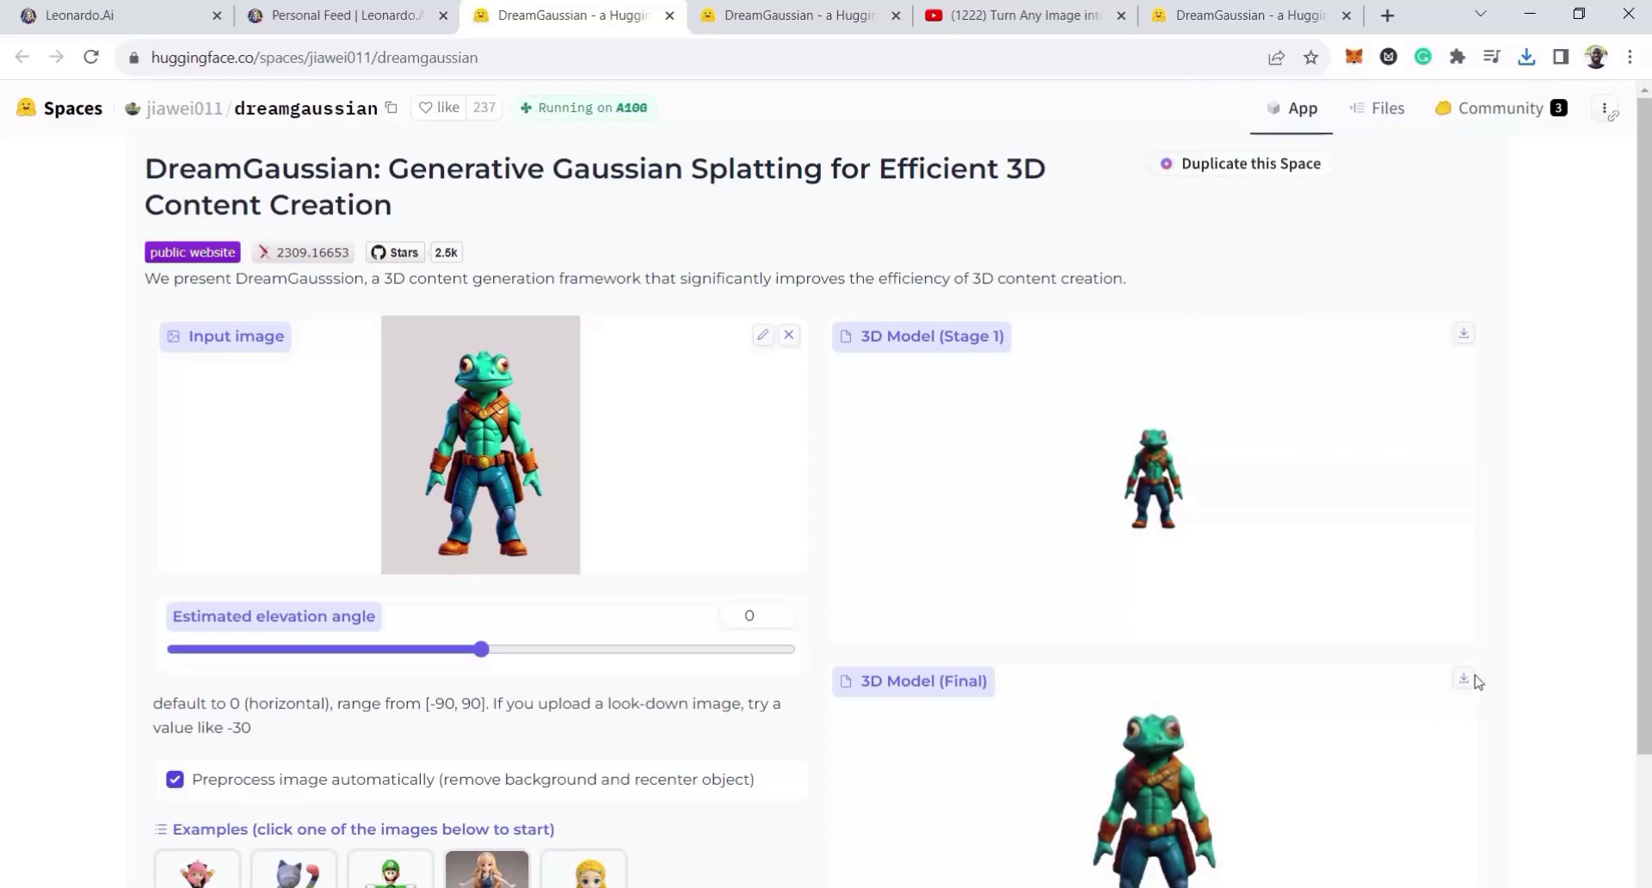
Rename the downloaded .glb file in the 2d to 3d folder to ToadWarrior
{"action": "left_click", "coordinate": [1527, 56]}
{"action": "left_click", "coordinate": [378, 344]}
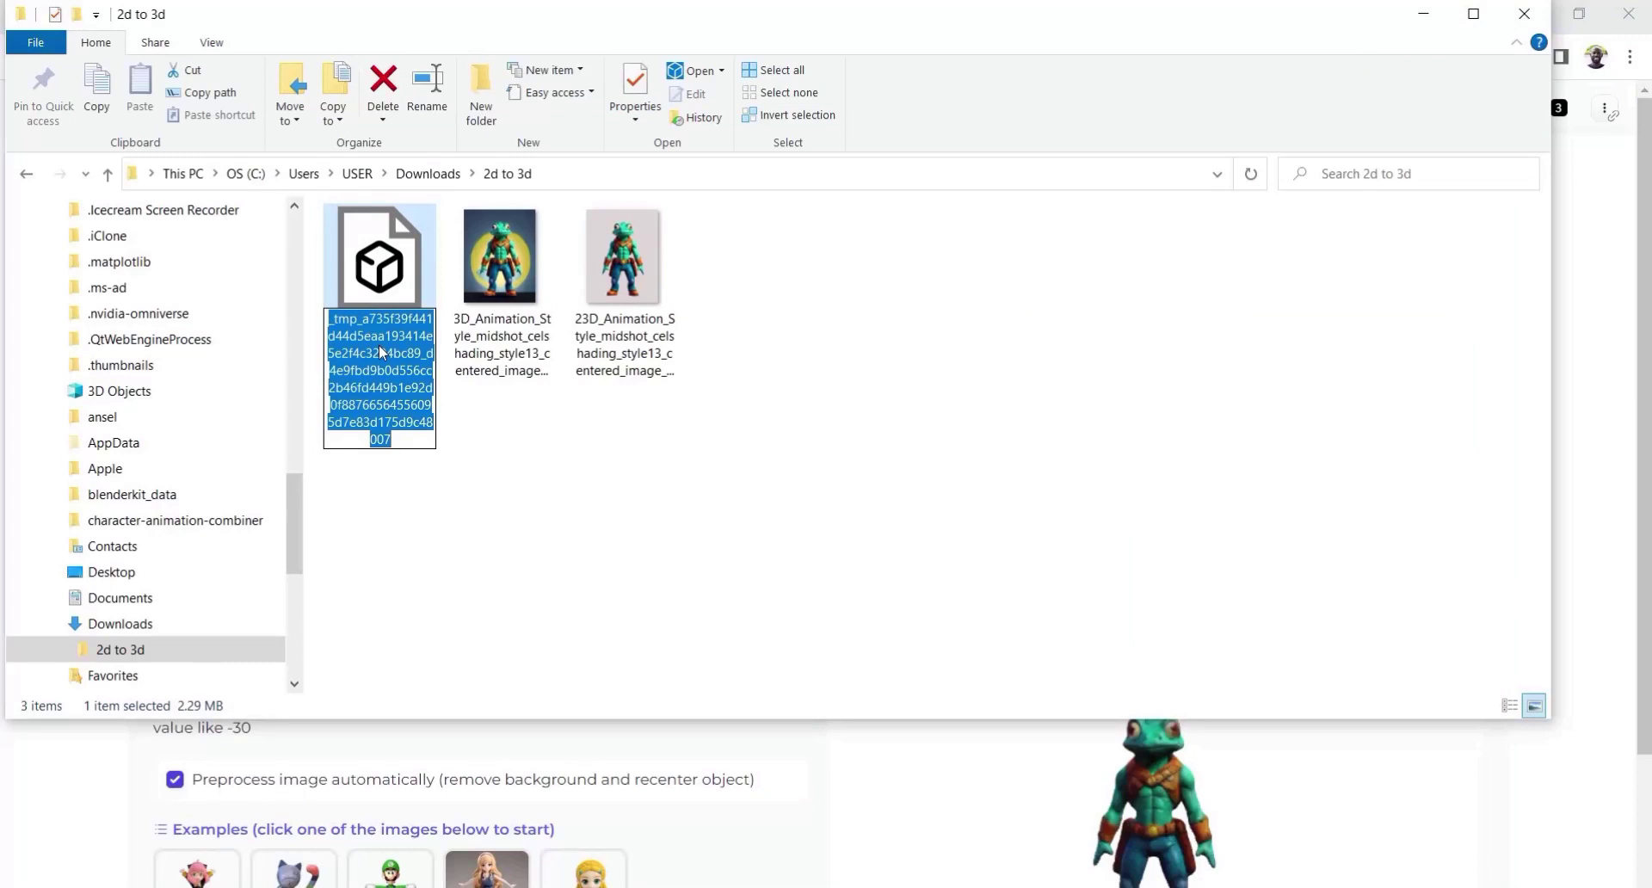
{"action": "type", "text": "Toad"}
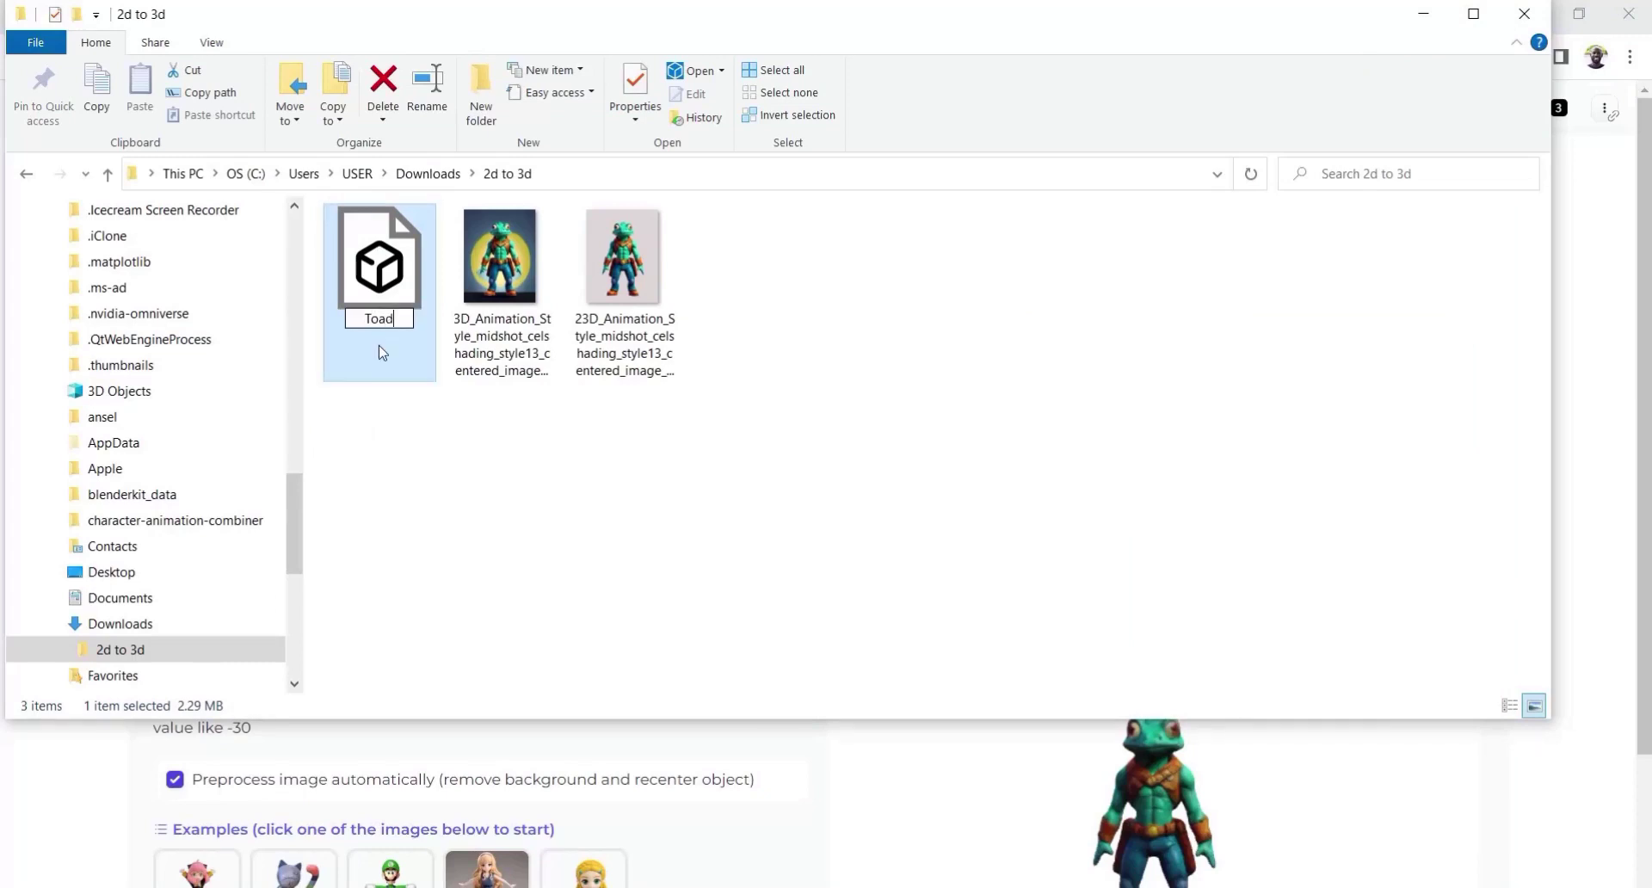
{"action": "type", "text": "Warrio"}
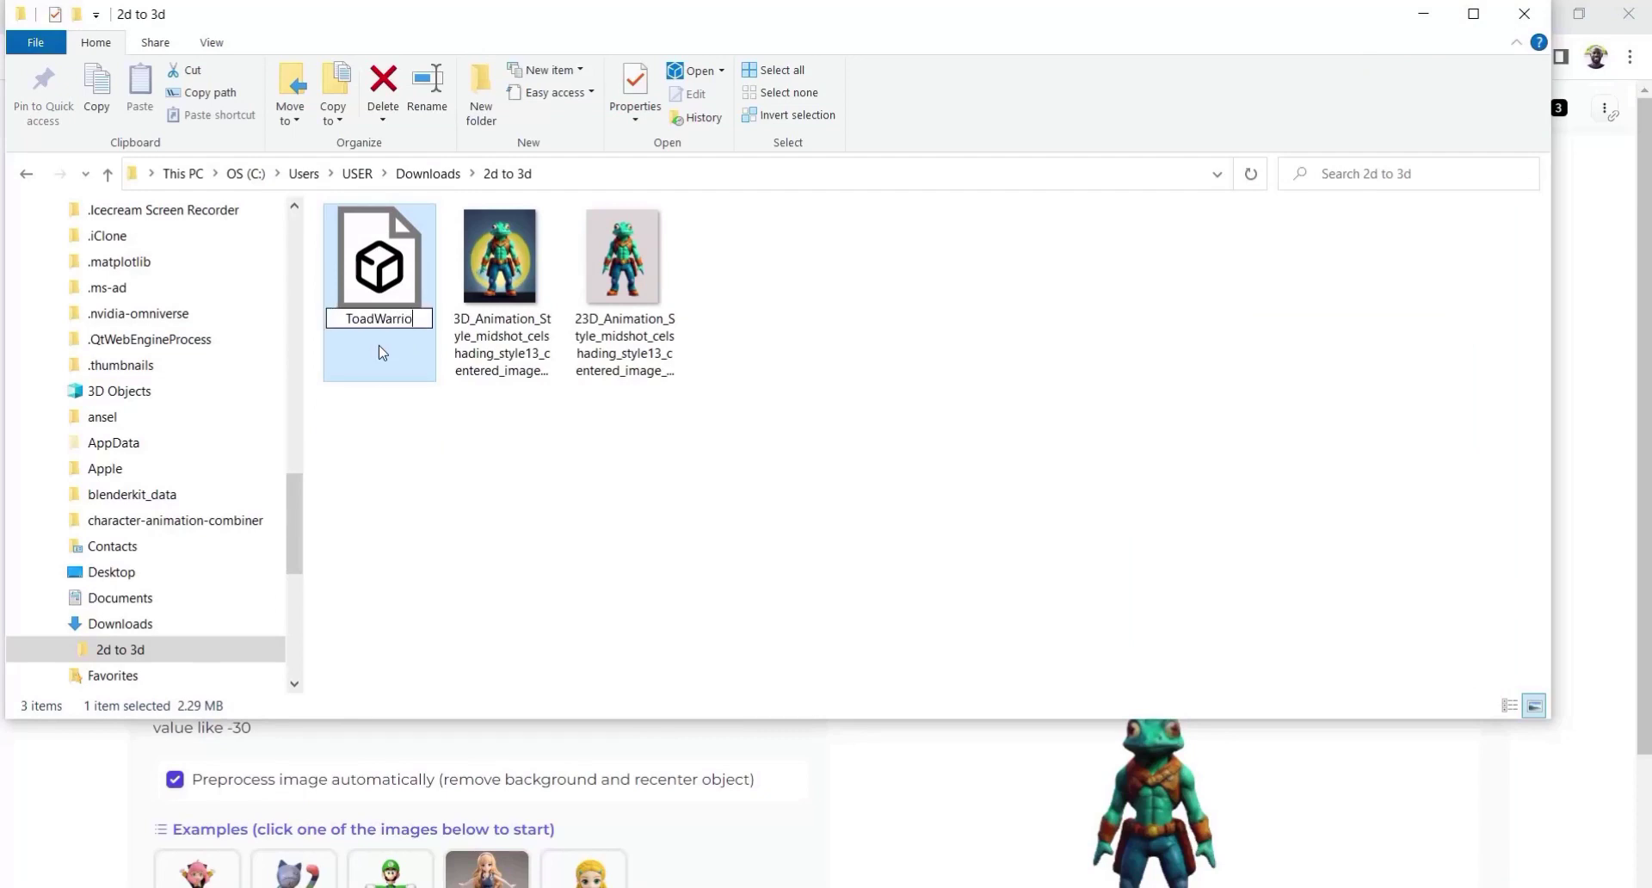
{"action": "type", "text": "r"}
{"action": "key", "text": "Return"}
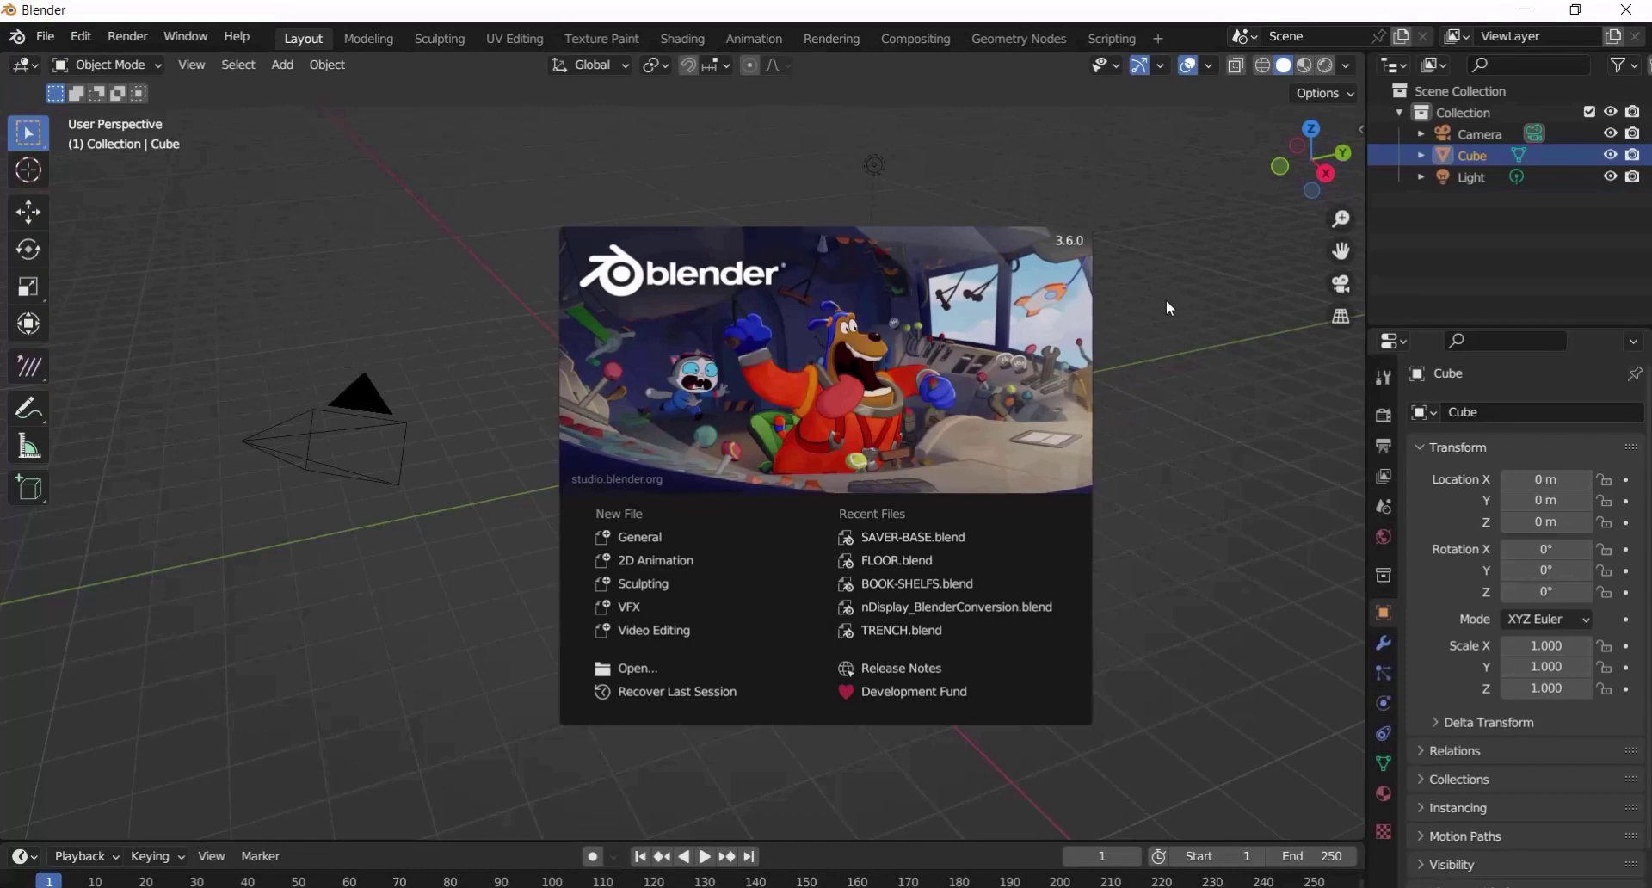
Delete the default cube and select Downloads\2d to 3d\ToadWarrior.glb in the glTF 2.0 importer
{"action": "left_click", "coordinate": [1157, 333]}
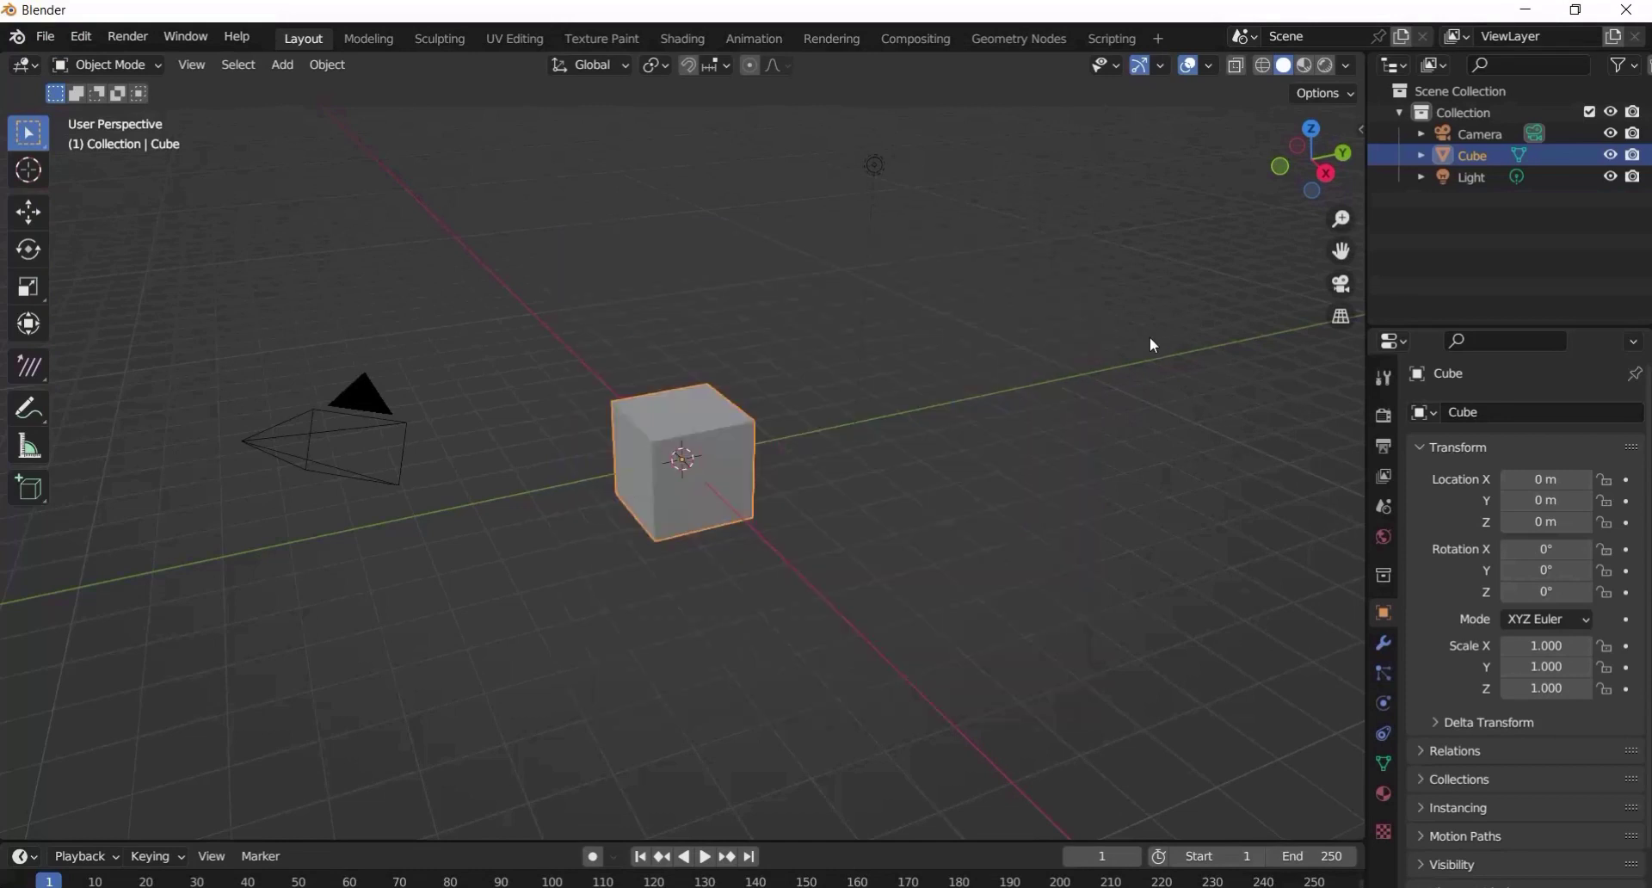
{"action": "key", "text": "Delete"}
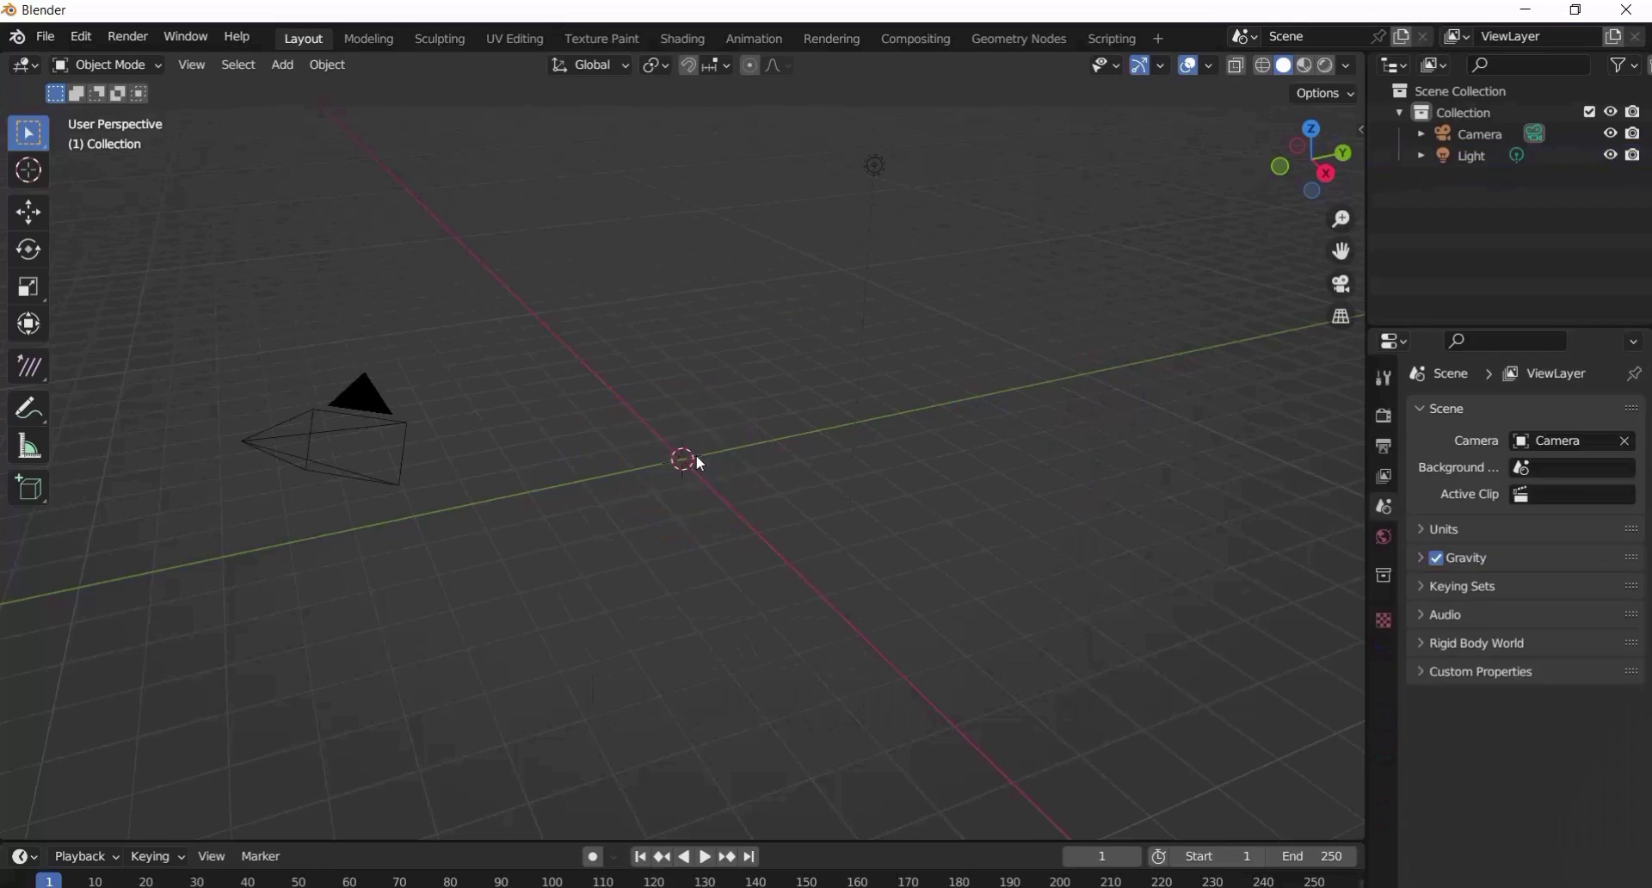
{"action": "left_click", "coordinate": [45, 36]}
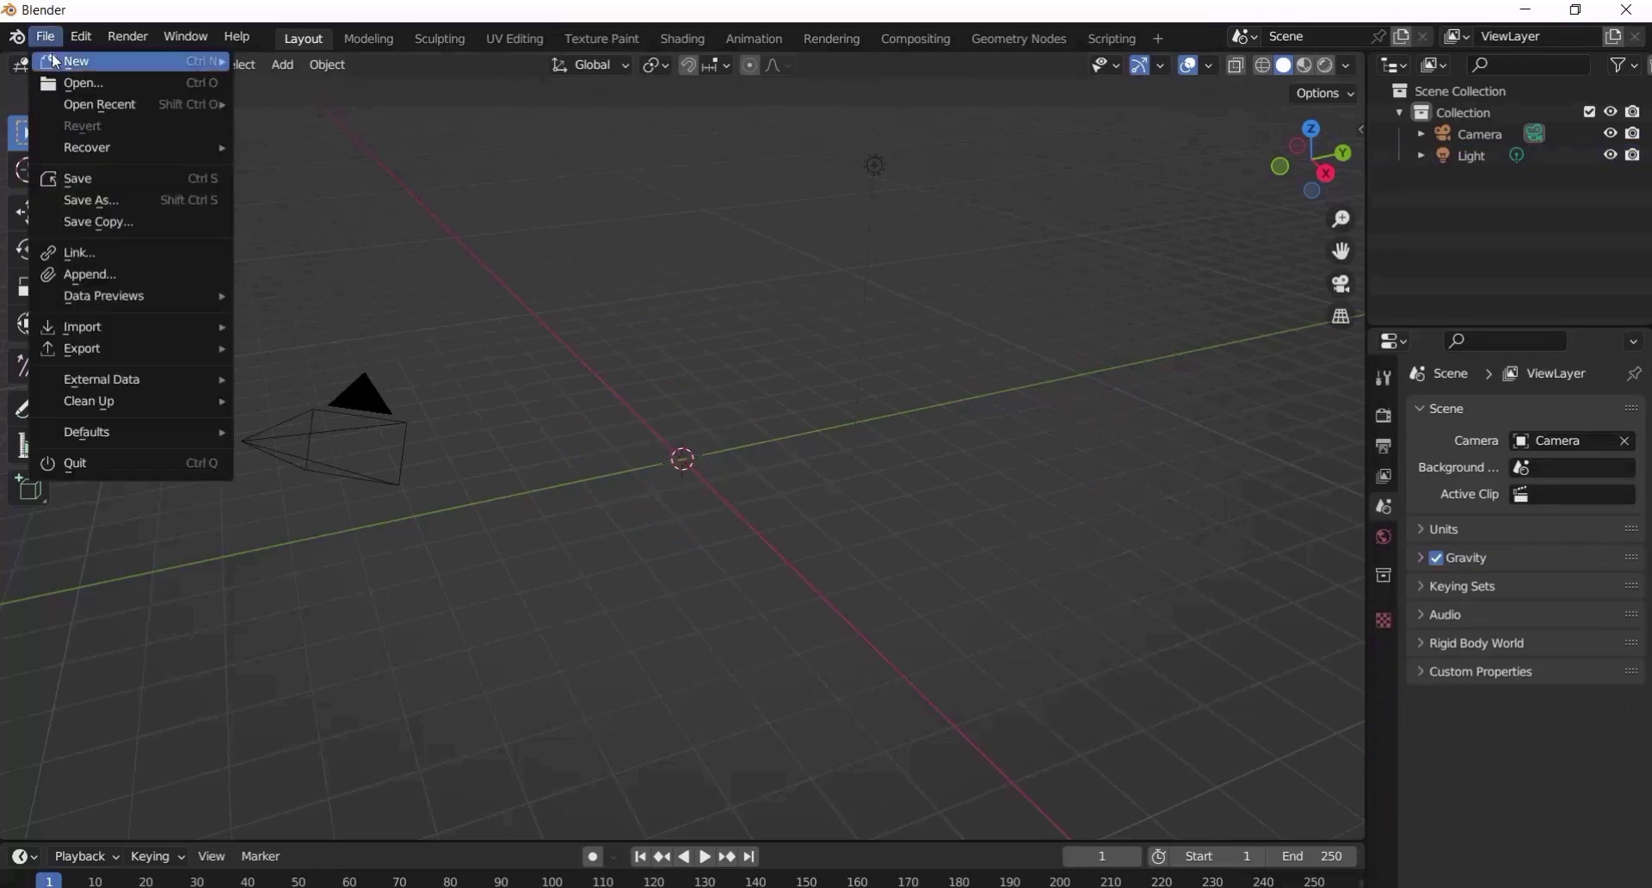
{"action": "mouse_move", "coordinate": [90, 330]}
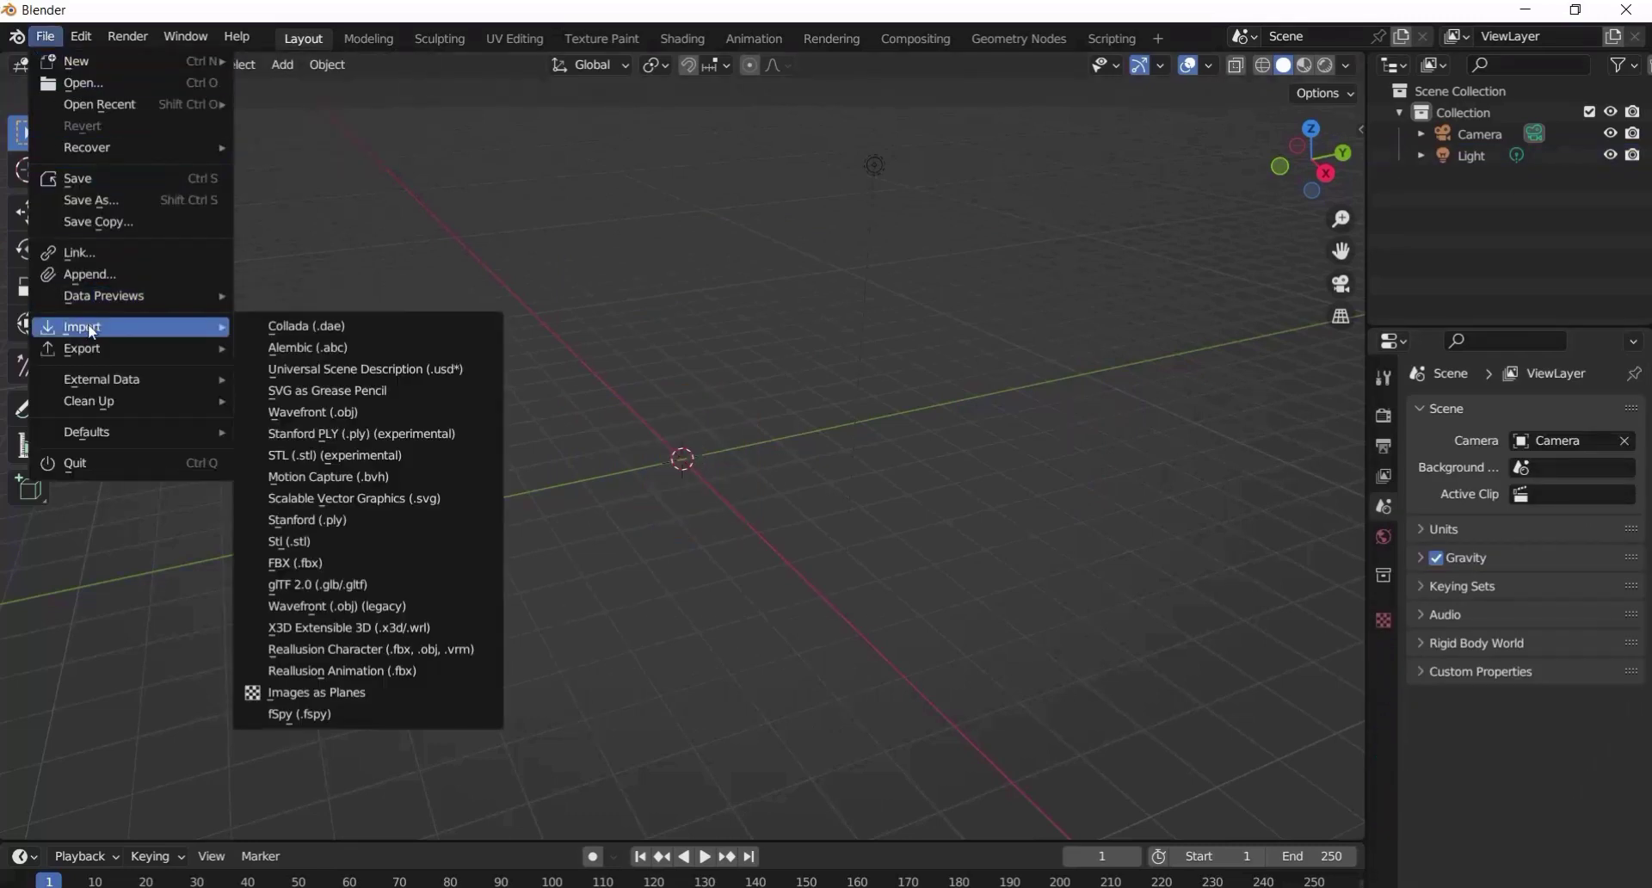
{"action": "left_click", "coordinate": [351, 585]}
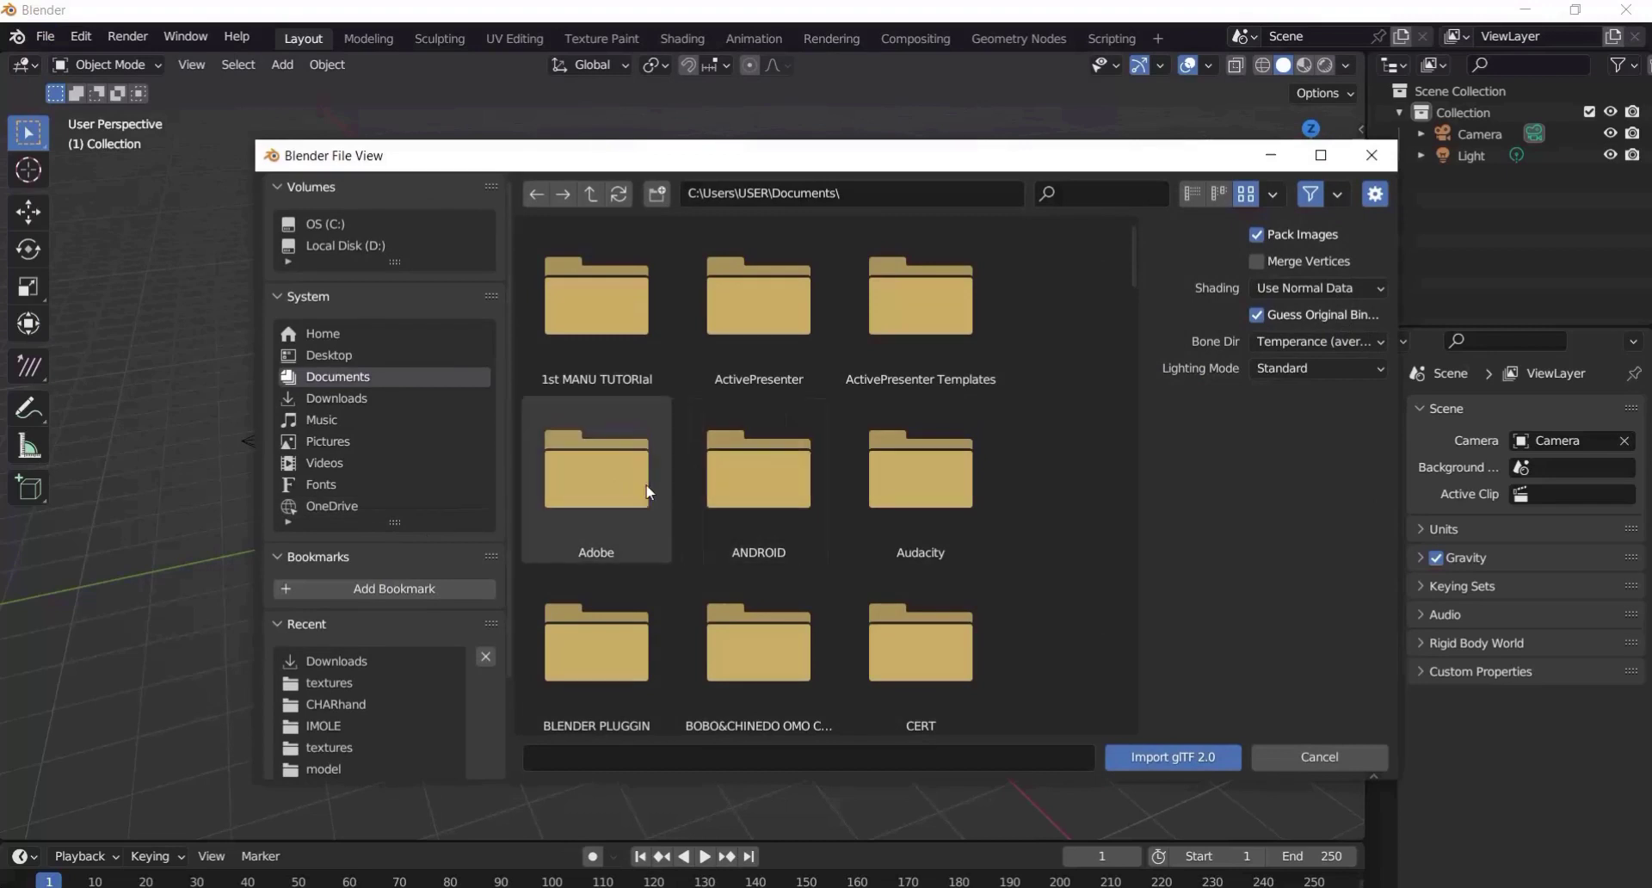
{"action": "left_click", "coordinate": [348, 664]}
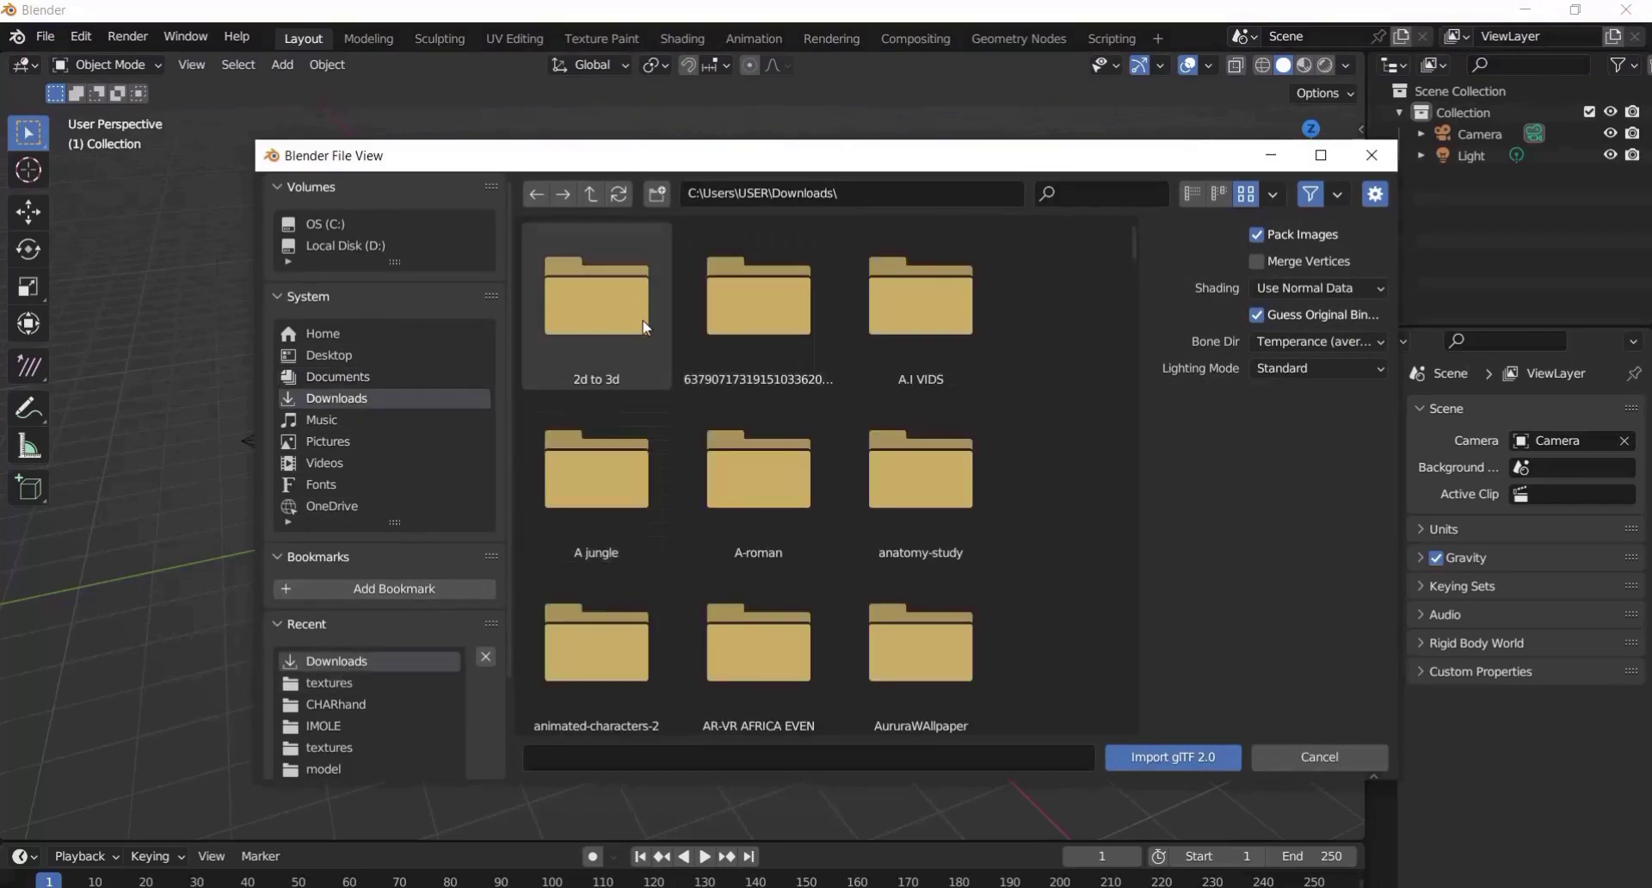
{"action": "double_click", "coordinate": [613, 311]}
{"action": "left_click", "coordinate": [615, 311]}
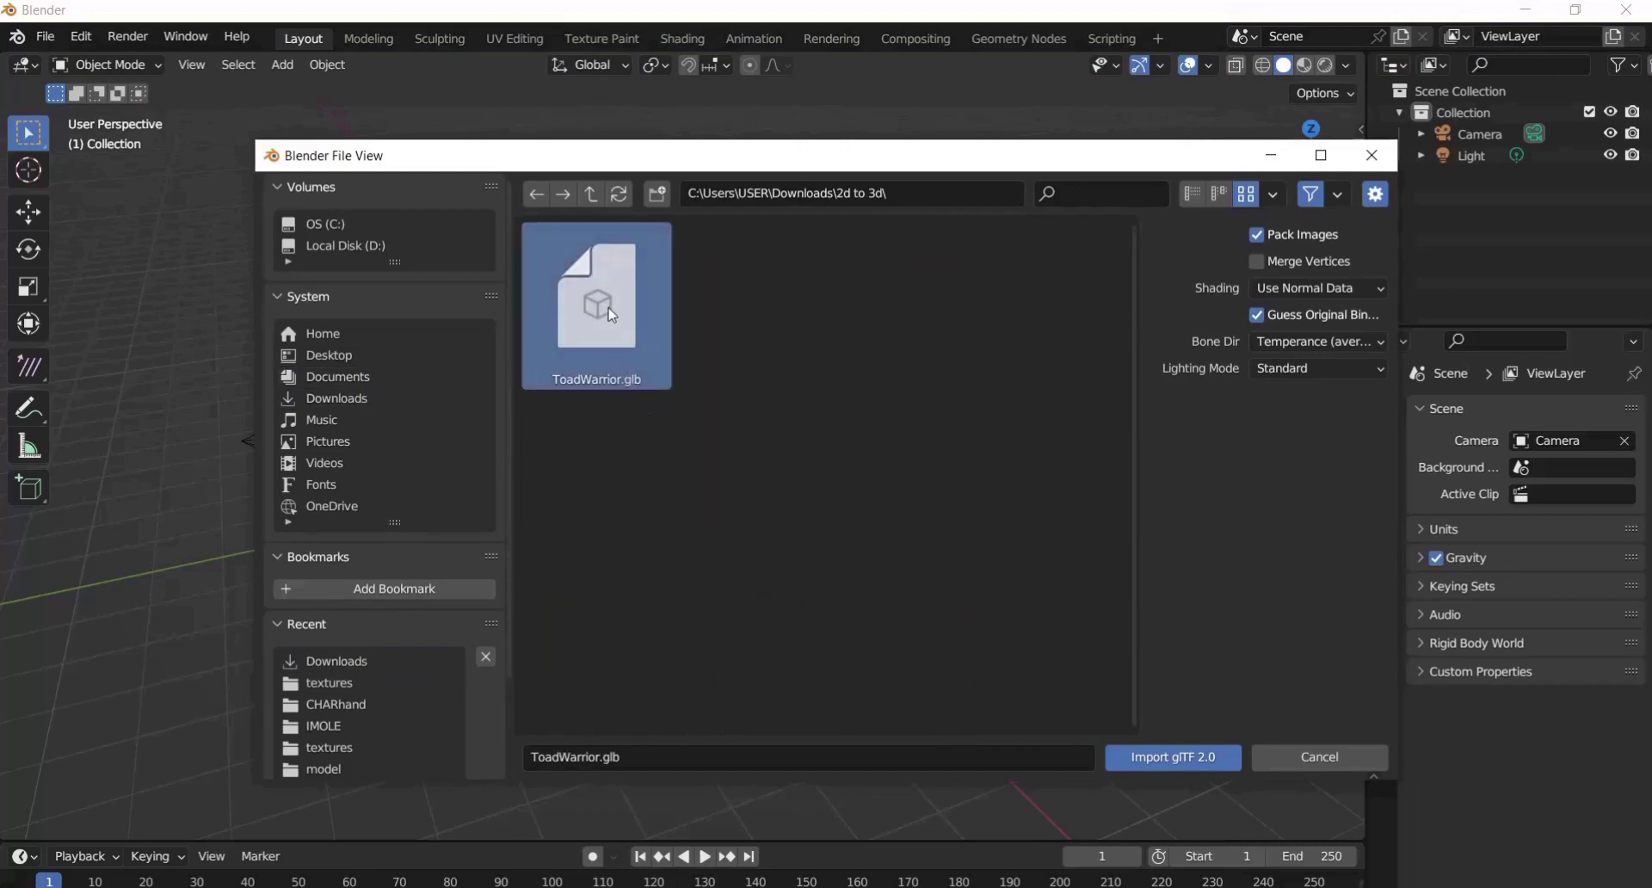
Import ToadWarrior.glb as Mesh_0 and move it up to Z = 0.5269 m
{"action": "left_click", "coordinate": [1195, 758]}
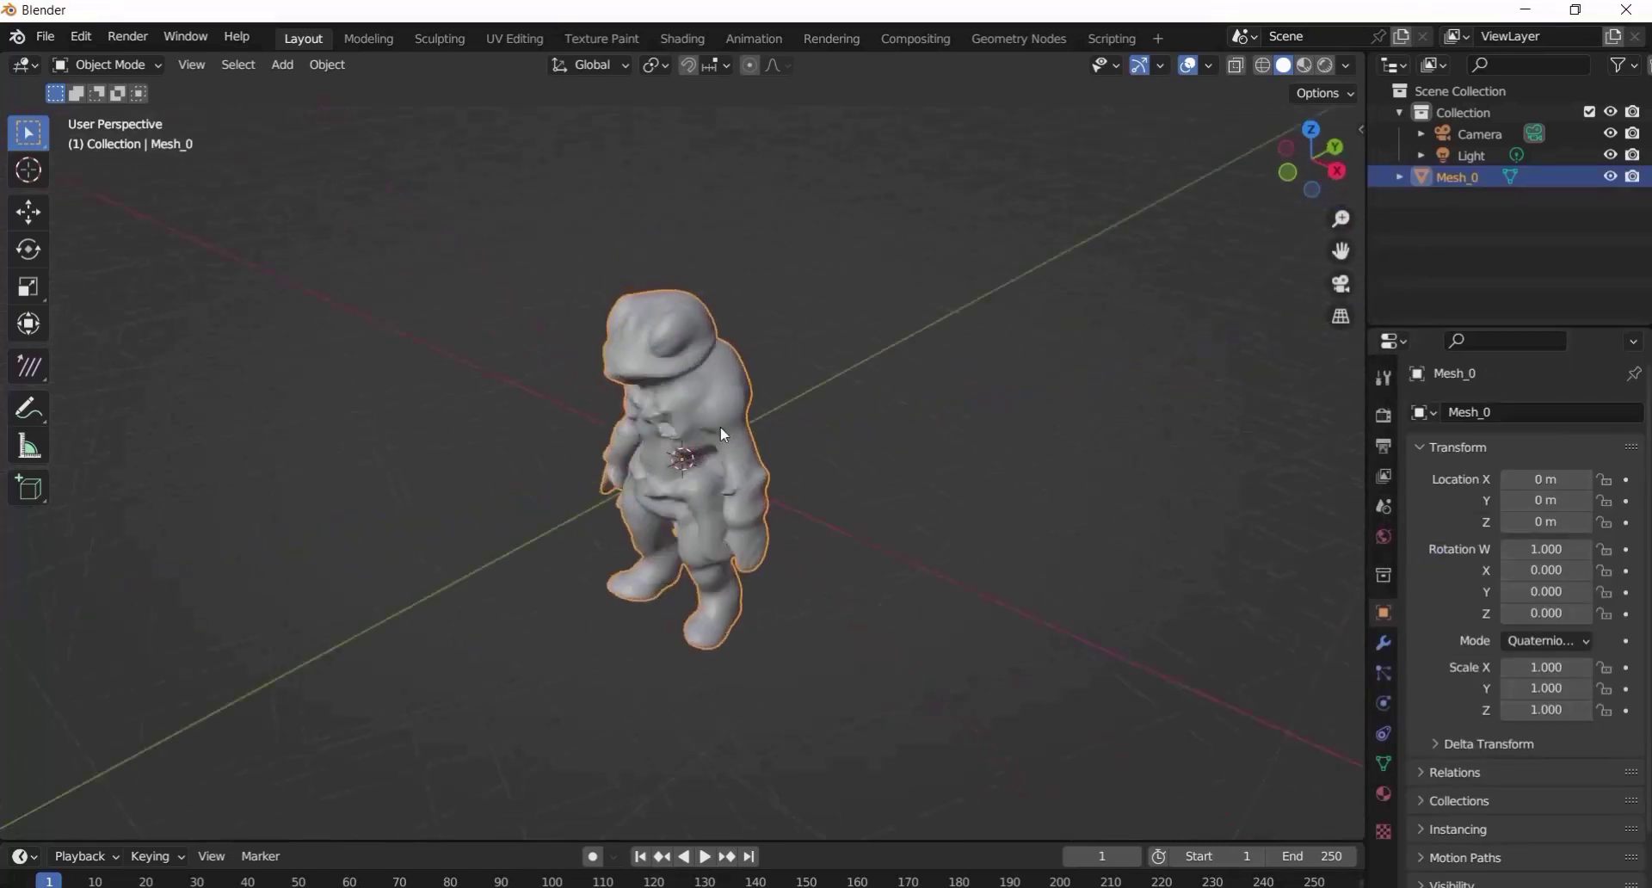
{"action": "middle_click_drag", "start_coordinate": [720, 425], "coordinate": [751, 382]}
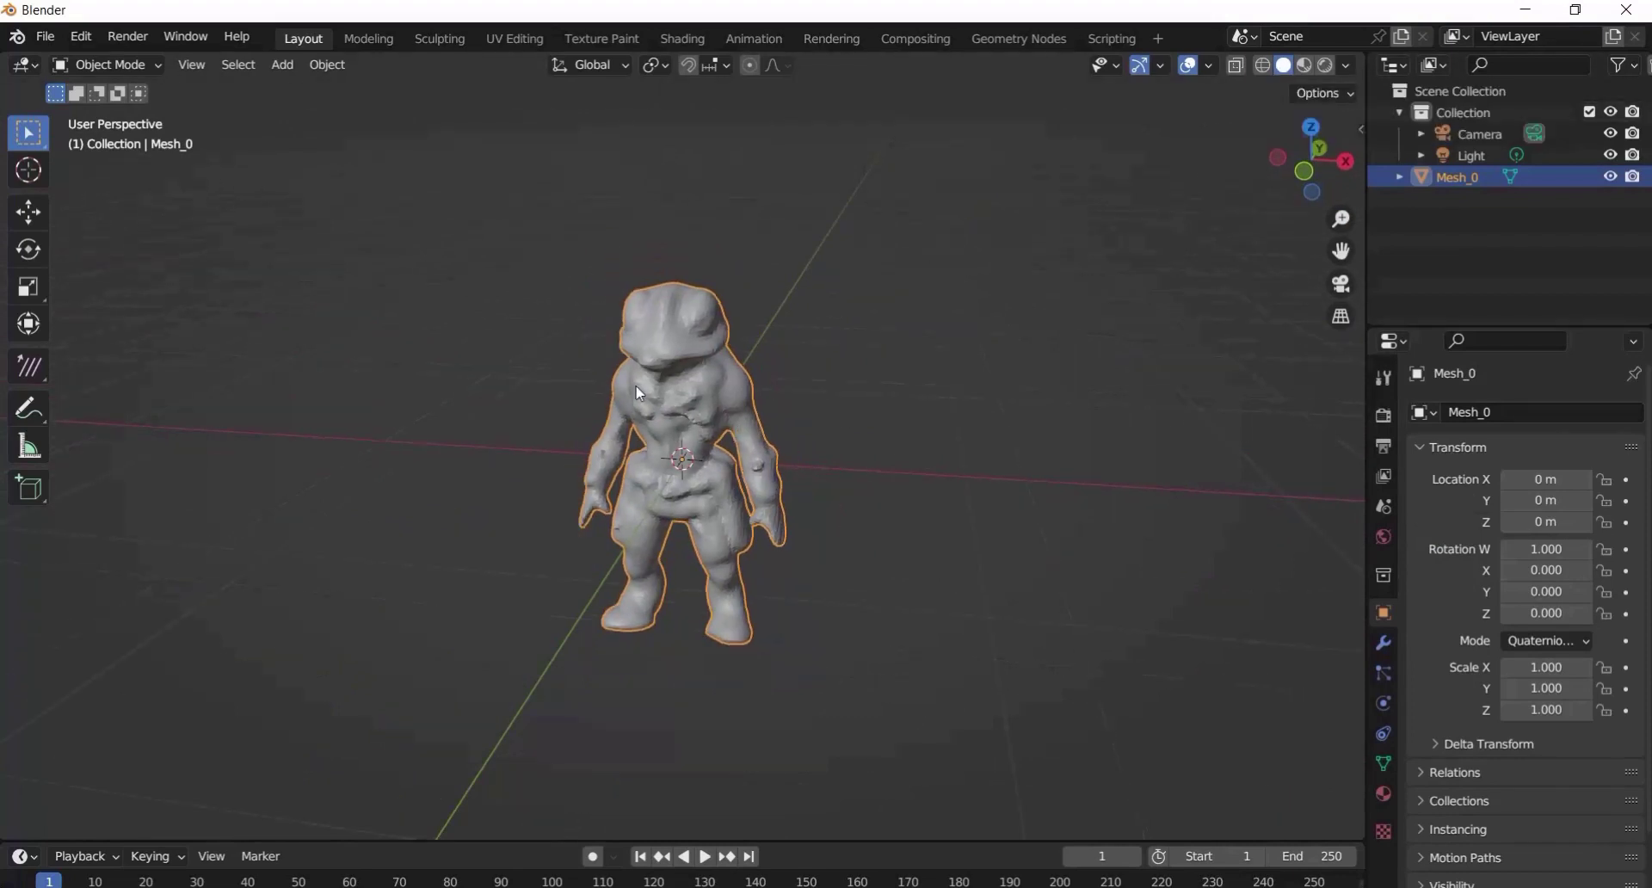
{"action": "left_click", "coordinate": [29, 212]}
{"action": "left_click_drag", "start_coordinate": [684, 375], "coordinate": [681, 211]}
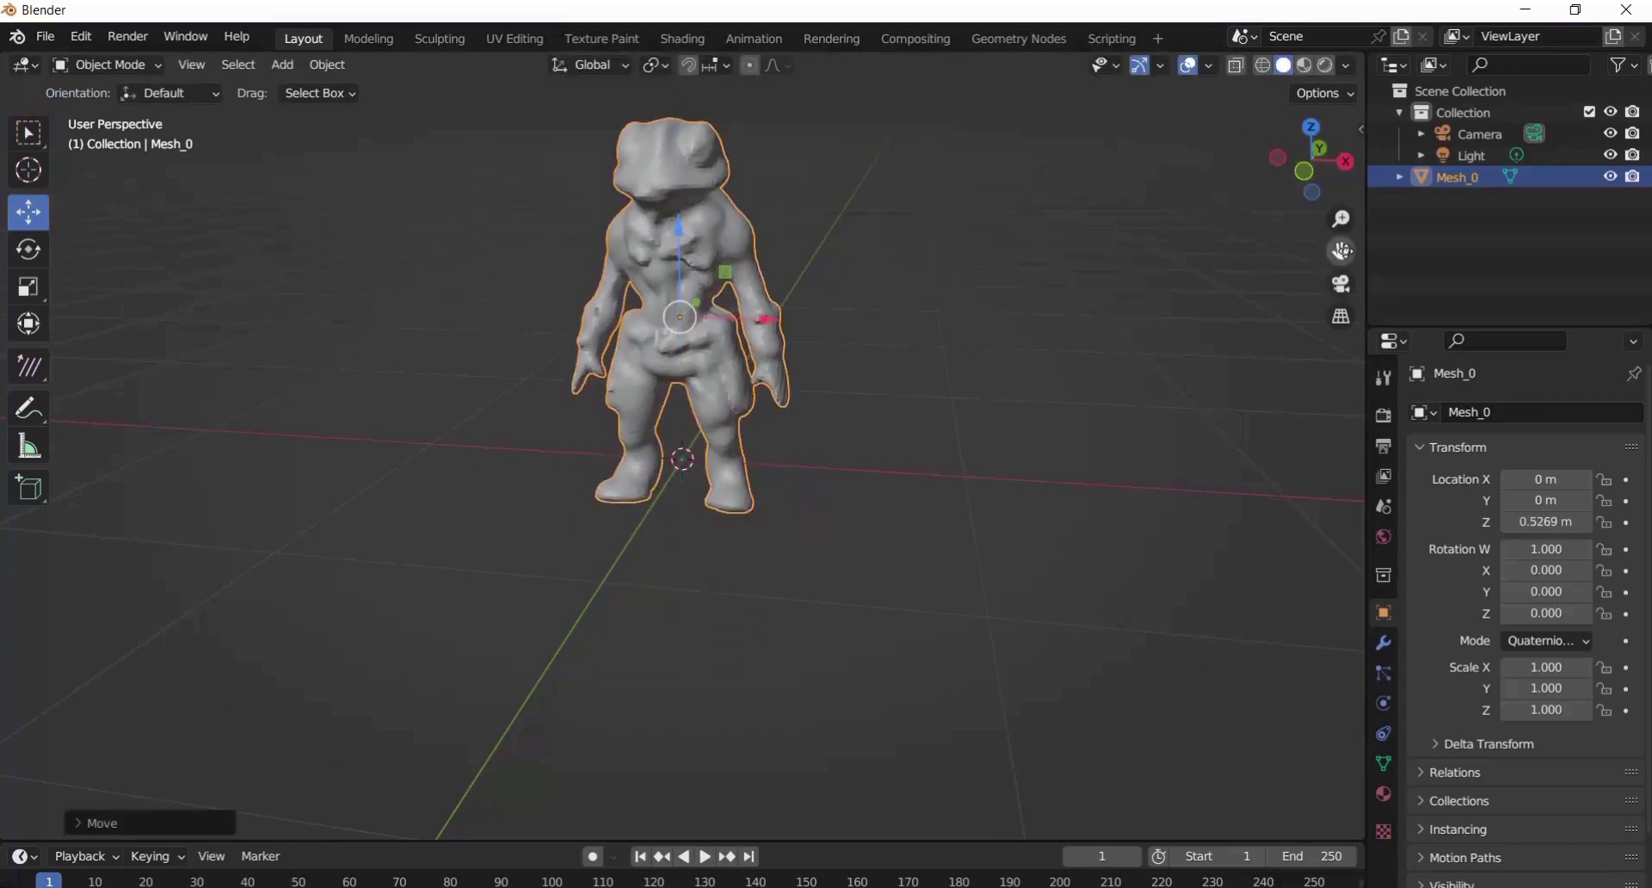
{"action": "left_click_drag", "start_coordinate": [1341, 250], "coordinate": [1339, 218]}
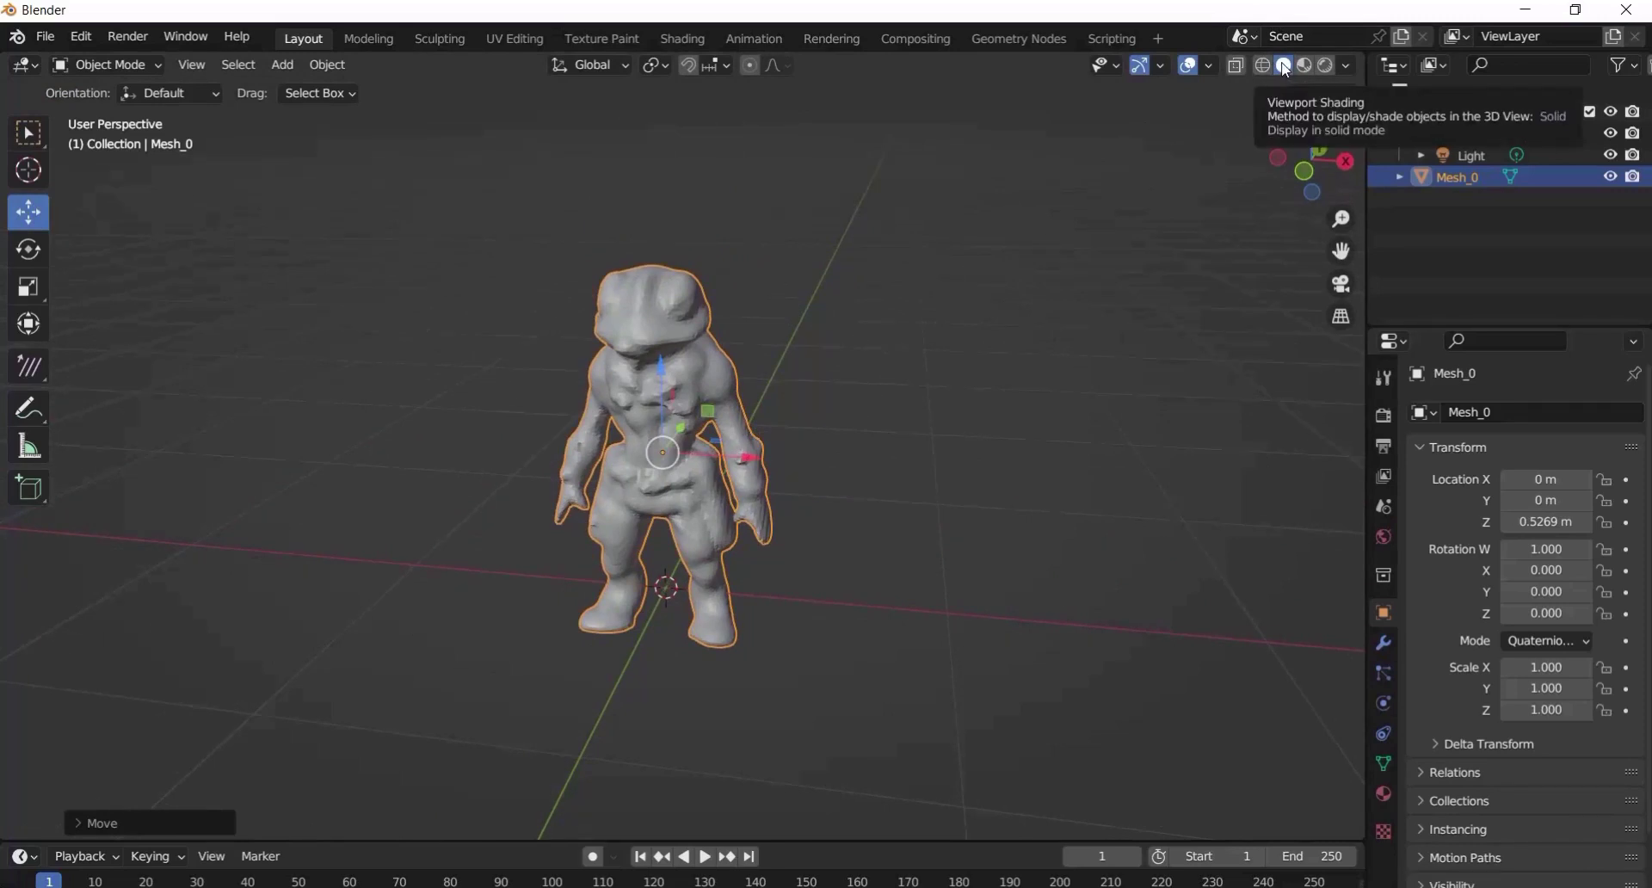
{"action": "scroll", "coordinate": [678, 394], "scroll_direction": "up", "scroll_amount": 2}
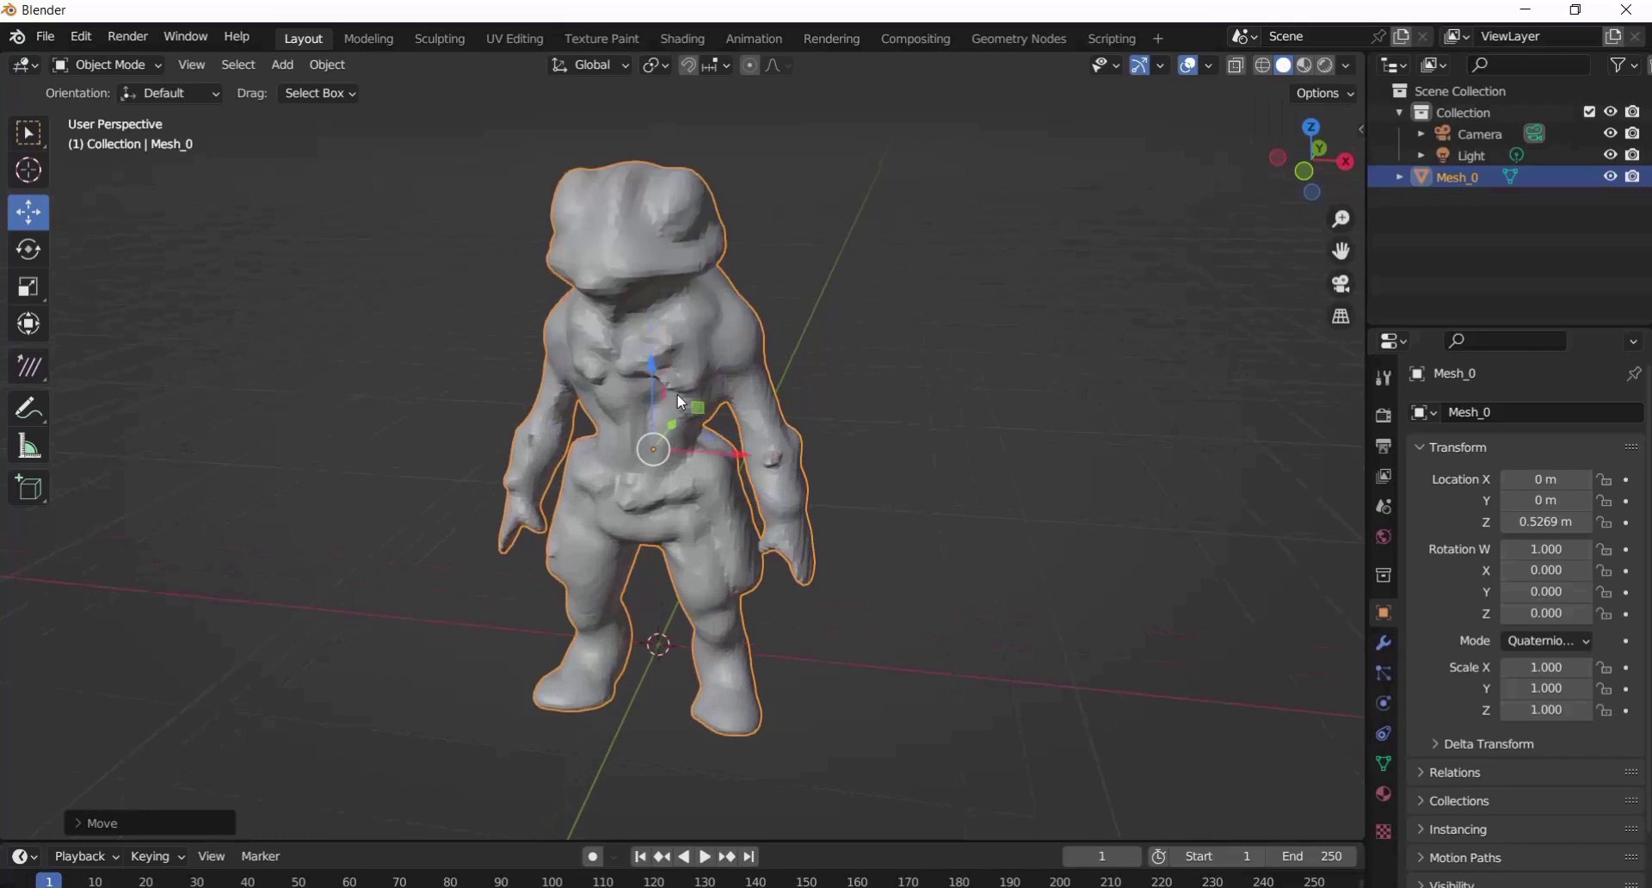
{"action": "middle_click_drag", "start_coordinate": [678, 394], "coordinate": [691, 344]}
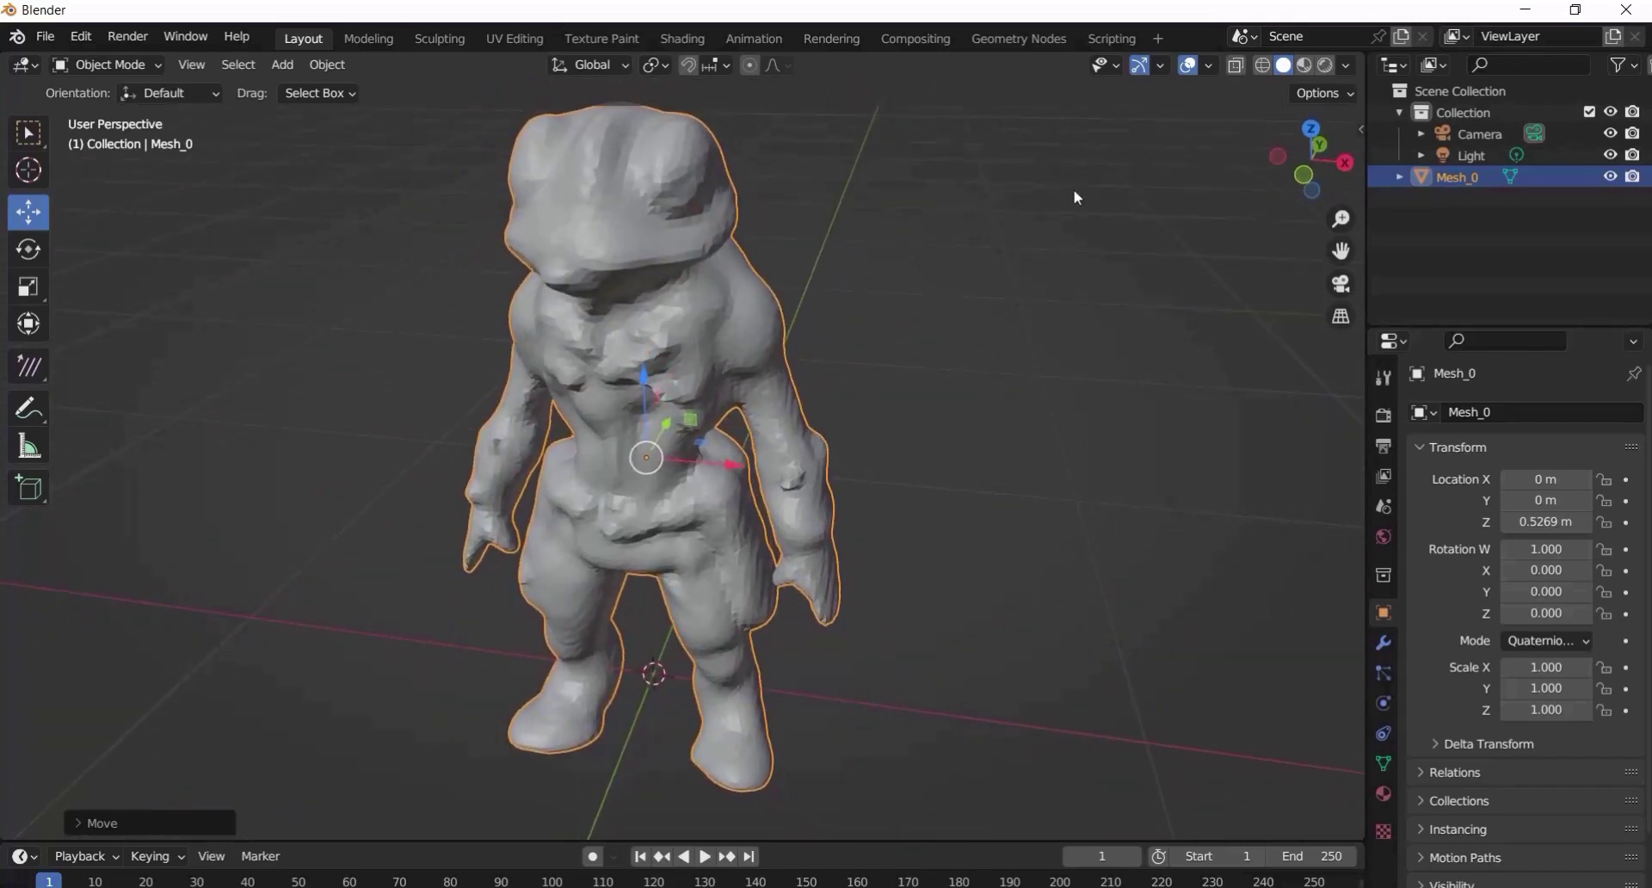
Switch the viewport to Material Preview and orbit around the textured ToadWarrior frog
{"action": "left_click", "coordinate": [1305, 69]}
{"action": "mouse_move", "coordinate": [899, 344]}
{"action": "middle_mouse_down"}
{"action": "mouse_move", "coordinate": [948, 310]}
{"action": "mouse_move", "coordinate": [542, 310]}
{"action": "mouse_move", "coordinate": [804, 291]}
{"action": "mouse_move", "coordinate": [605, 328]}
{"action": "mouse_move", "coordinate": [830, 314]}
{"action": "mouse_move", "coordinate": [642, 261]}
{"action": "mouse_move", "coordinate": [1007, 278]}
{"action": "mouse_move", "coordinate": [841, 368]}
{"action": "mouse_move", "coordinate": [671, 347]}
{"action": "mouse_move", "coordinate": [1114, 344]}
{"action": "mouse_move", "coordinate": [698, 347]}
{"action": "mouse_move", "coordinate": [824, 355]}
{"action": "middle_mouse_up"}
{"action": "scroll", "coordinate": [823, 367], "scroll_direction": "down", "scroll_amount": 3}
{"action": "scroll", "coordinate": [803, 334], "scroll_direction": "up", "scroll_amount": 2}
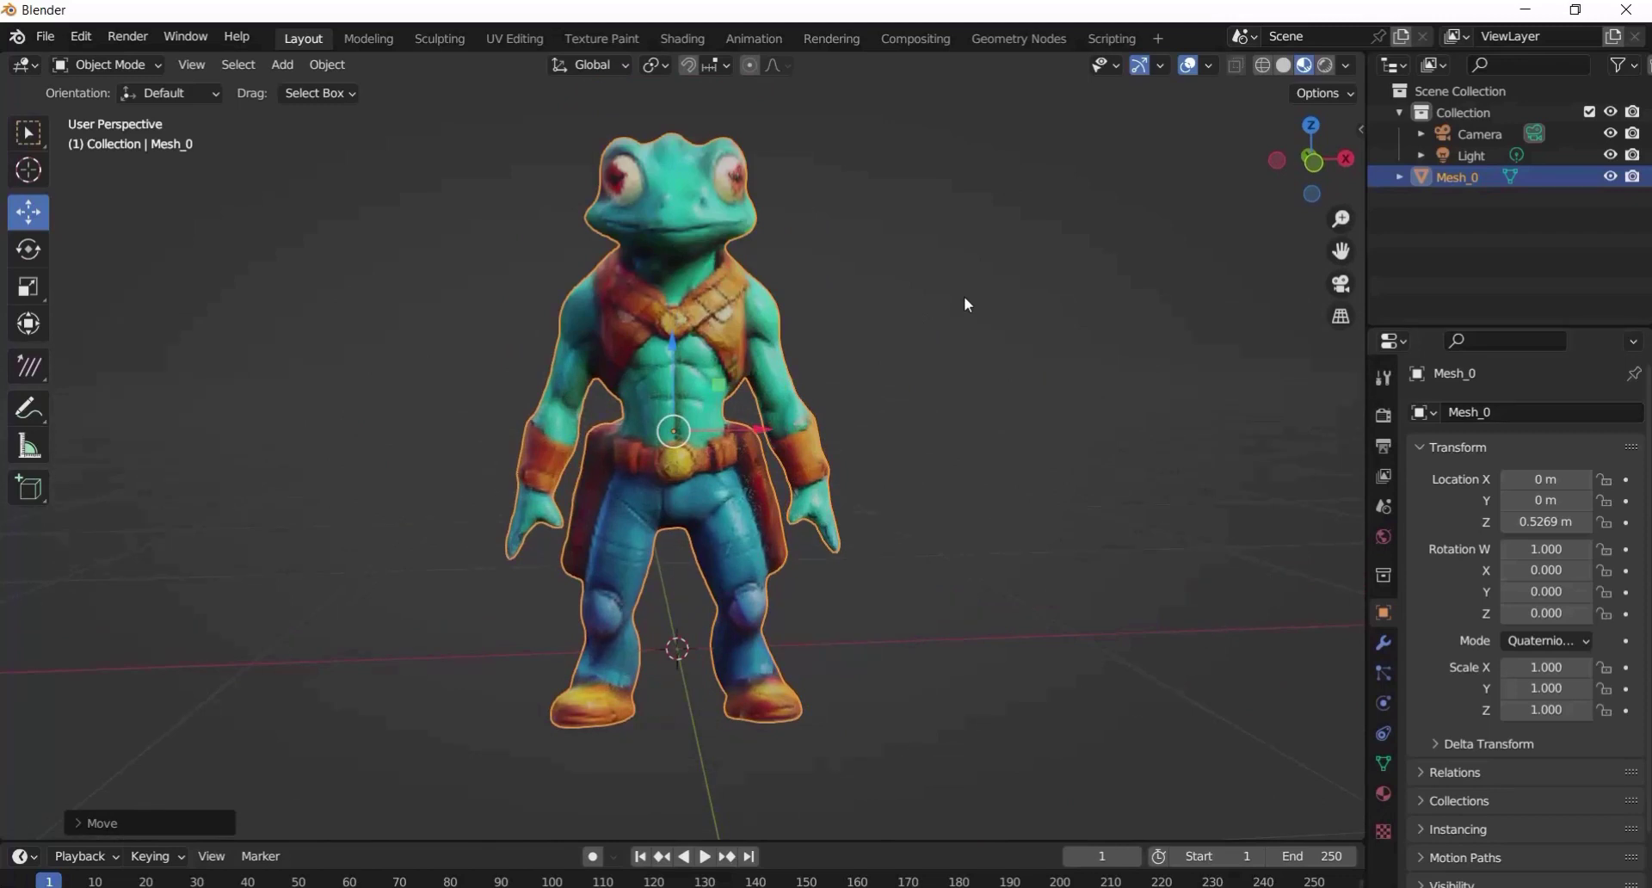
{"action": "middle_click_drag", "start_coordinate": [932, 310], "coordinate": [923, 315]}
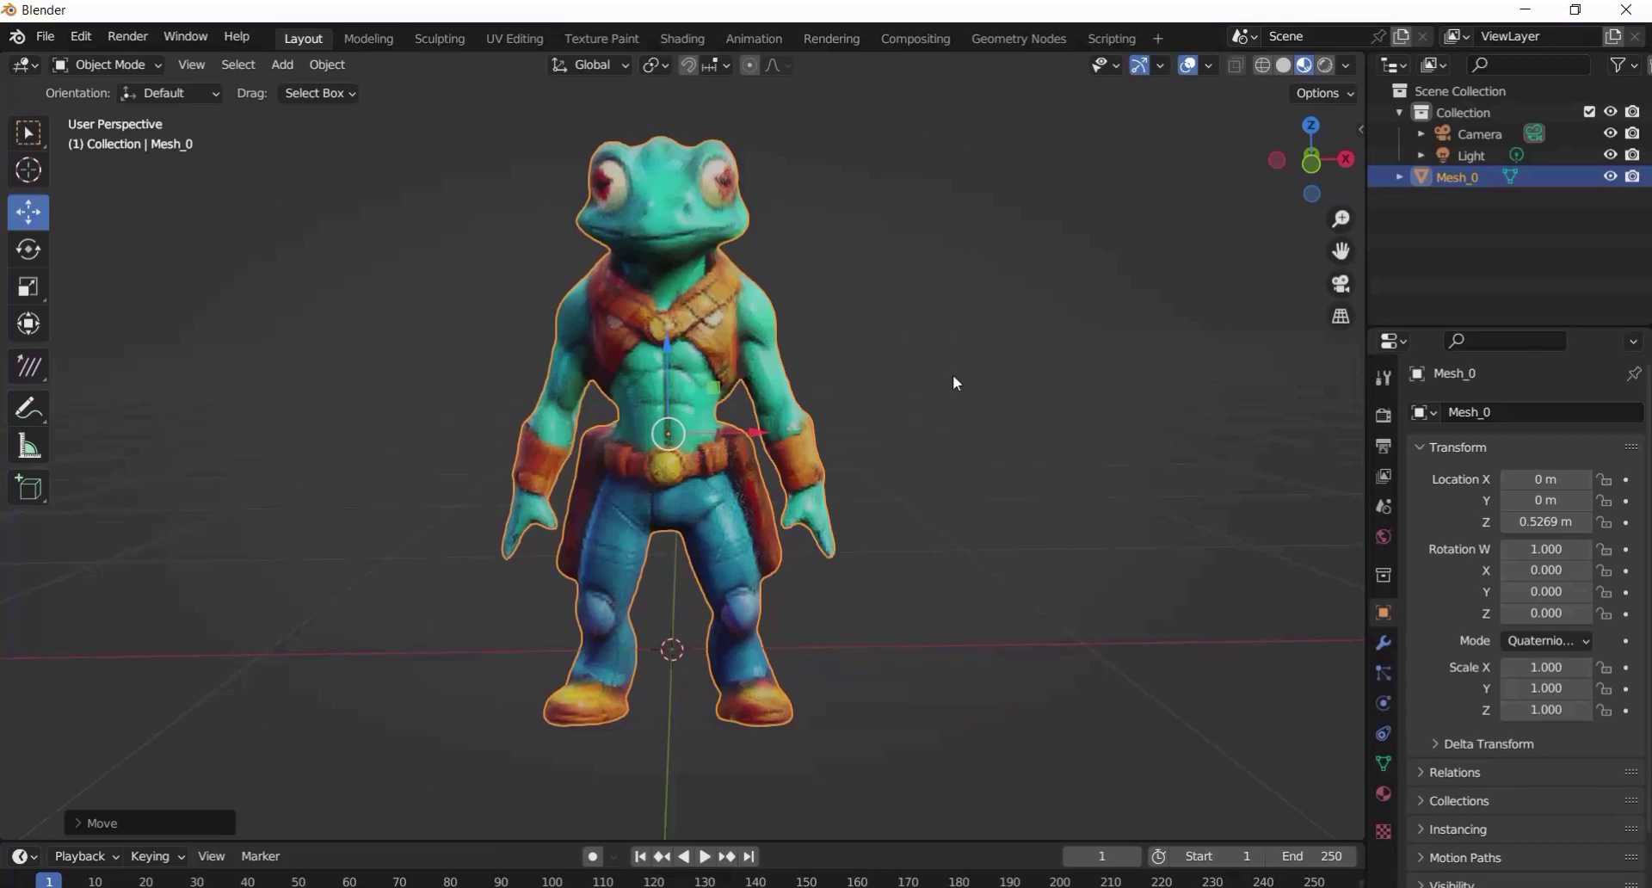
{"action": "scroll", "coordinate": [813, 413], "scroll_direction": "up", "scroll_amount": 3}
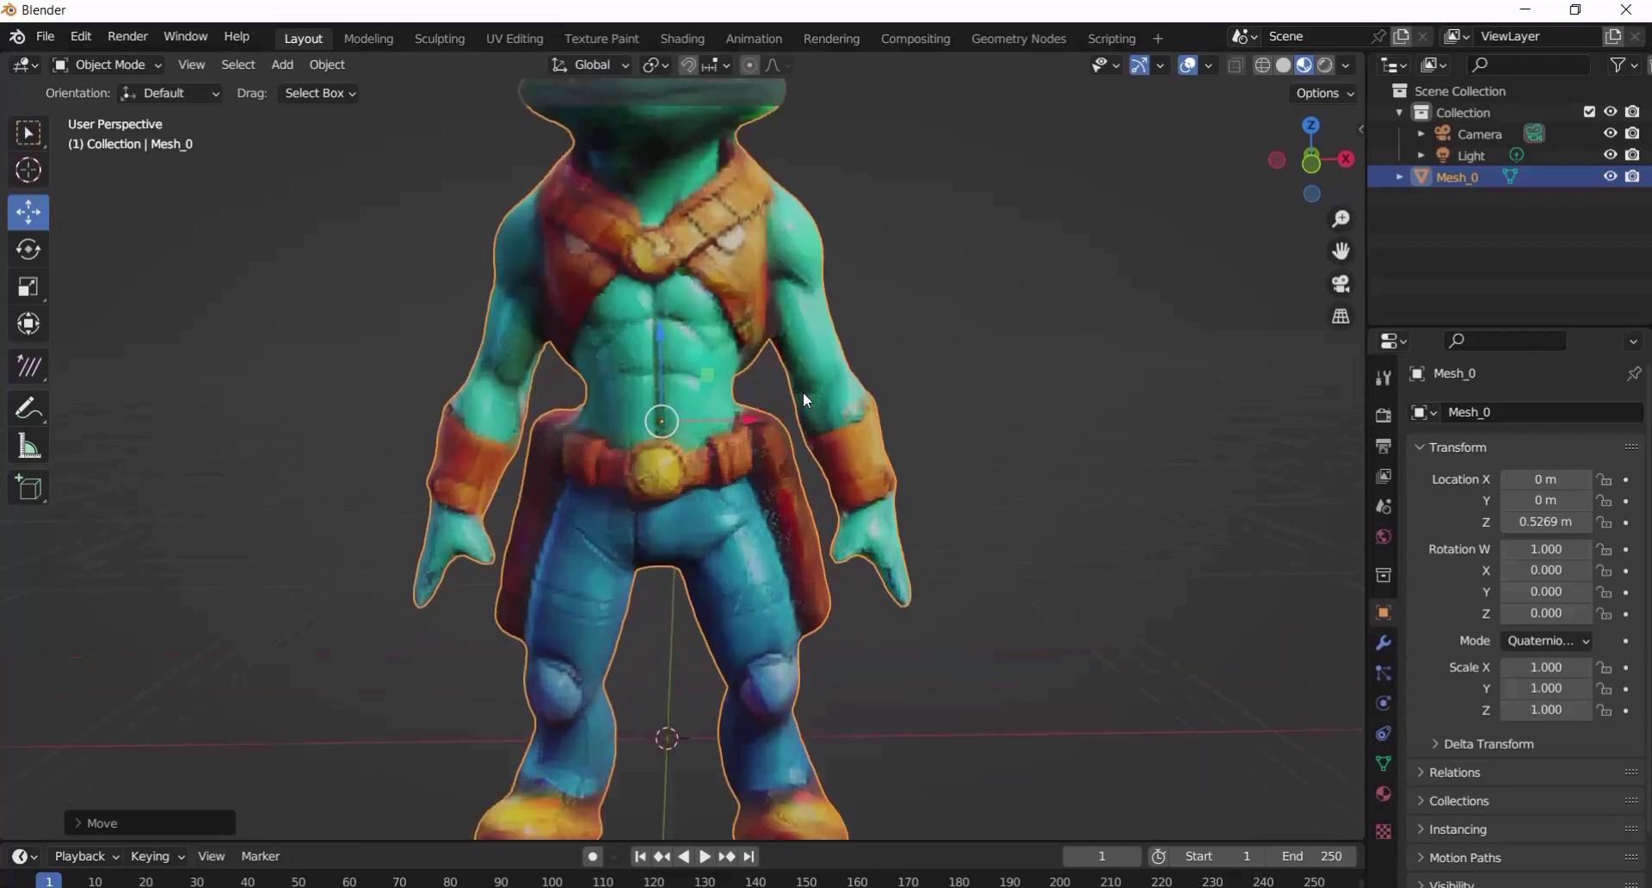
{"action": "scroll", "coordinate": [830, 305], "scroll_direction": "down", "scroll_amount": 1}
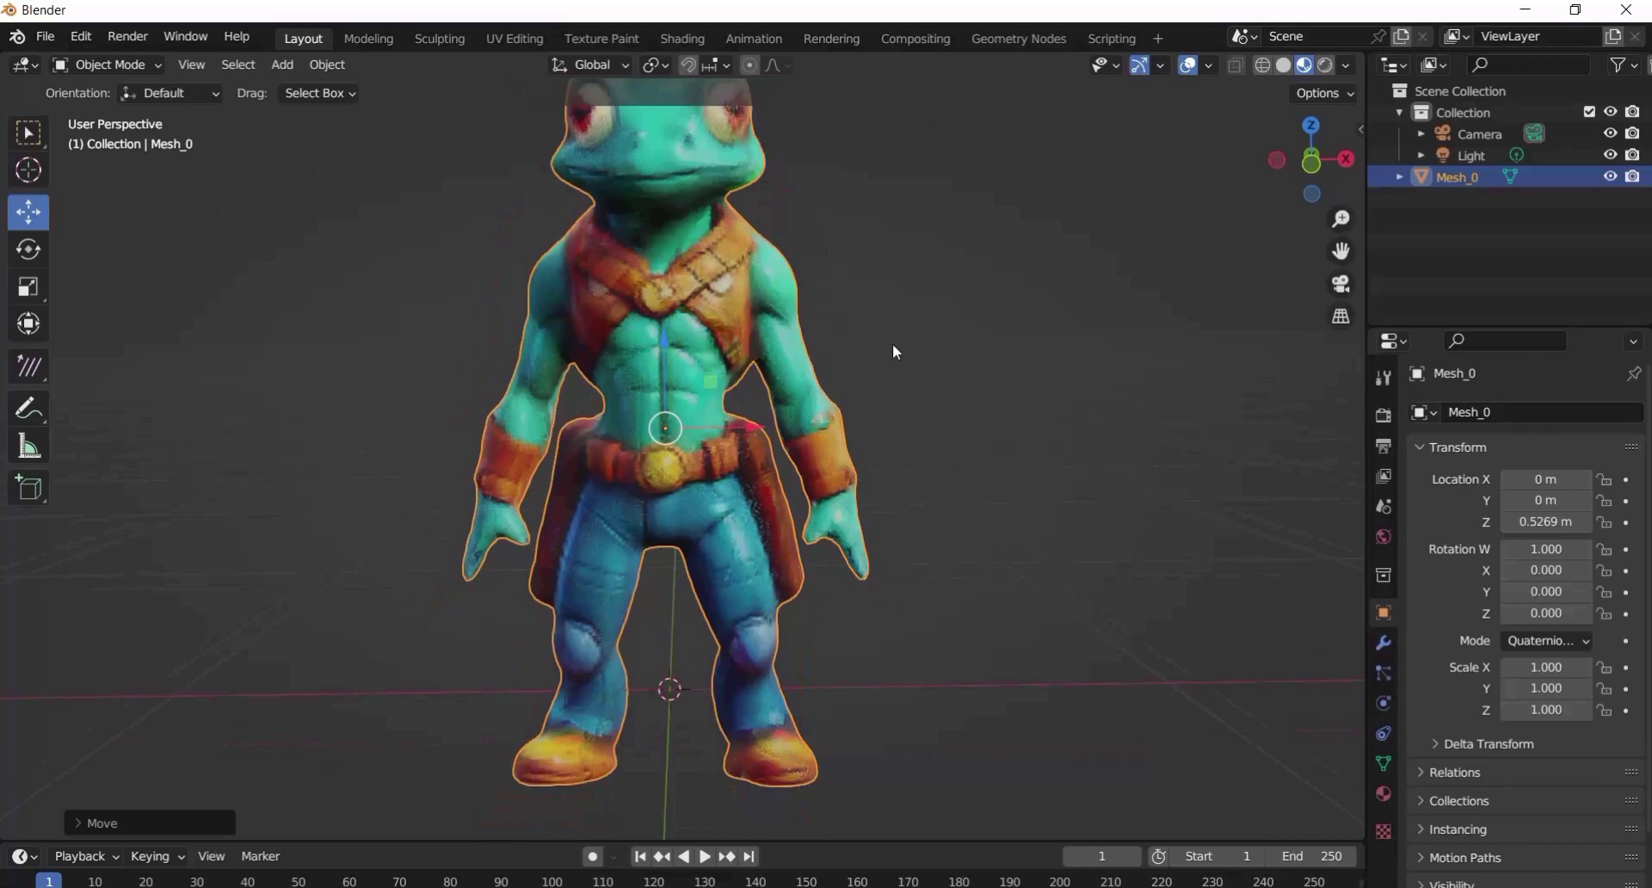